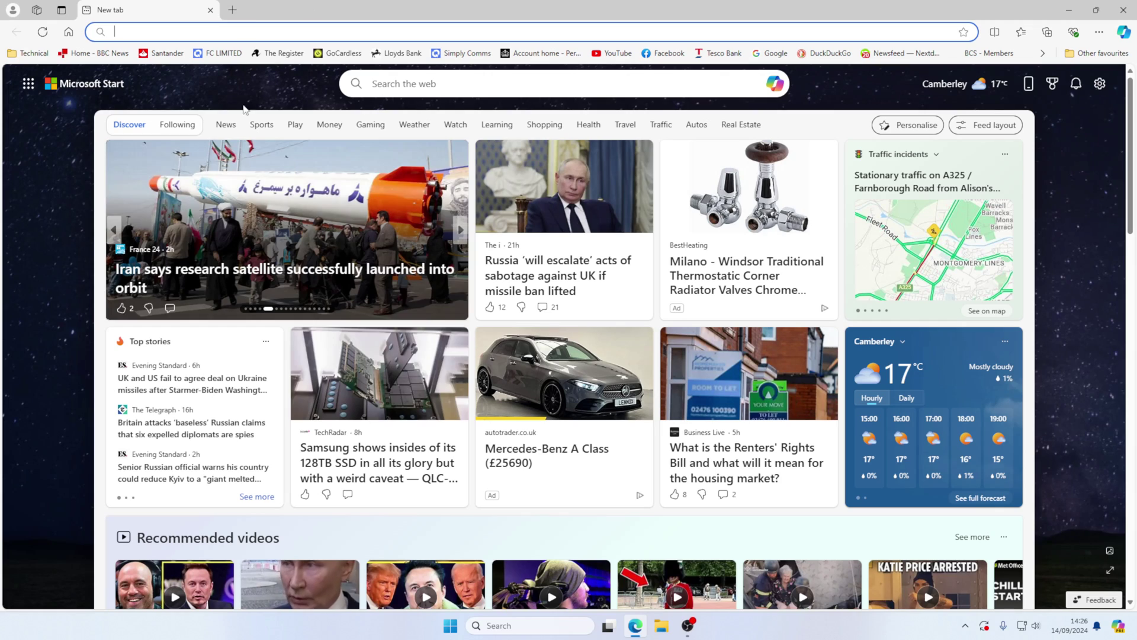
- Run ipconfig in Command Prompt to read IPv4 192.168.0.142 and gateway 192.168.0.1
{"action": "left_click", "coordinate": [1069, 10]}
{"action": "left_click", "coordinate": [554, 625]}
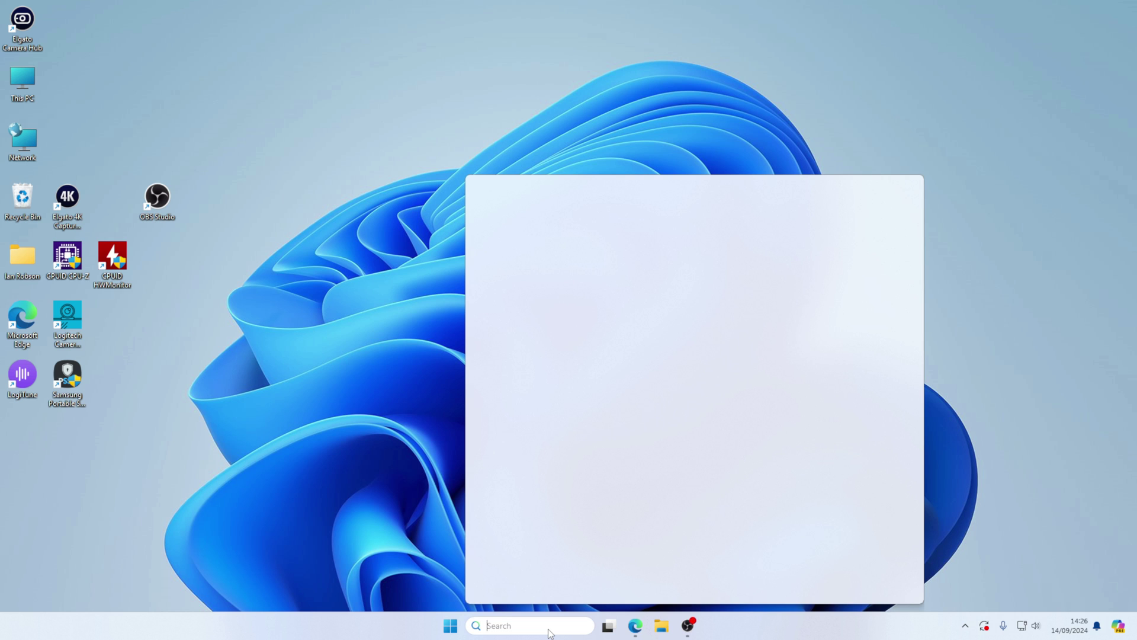
{"action": "type", "text": "cmd"}
{"action": "key", "text": "Return"}
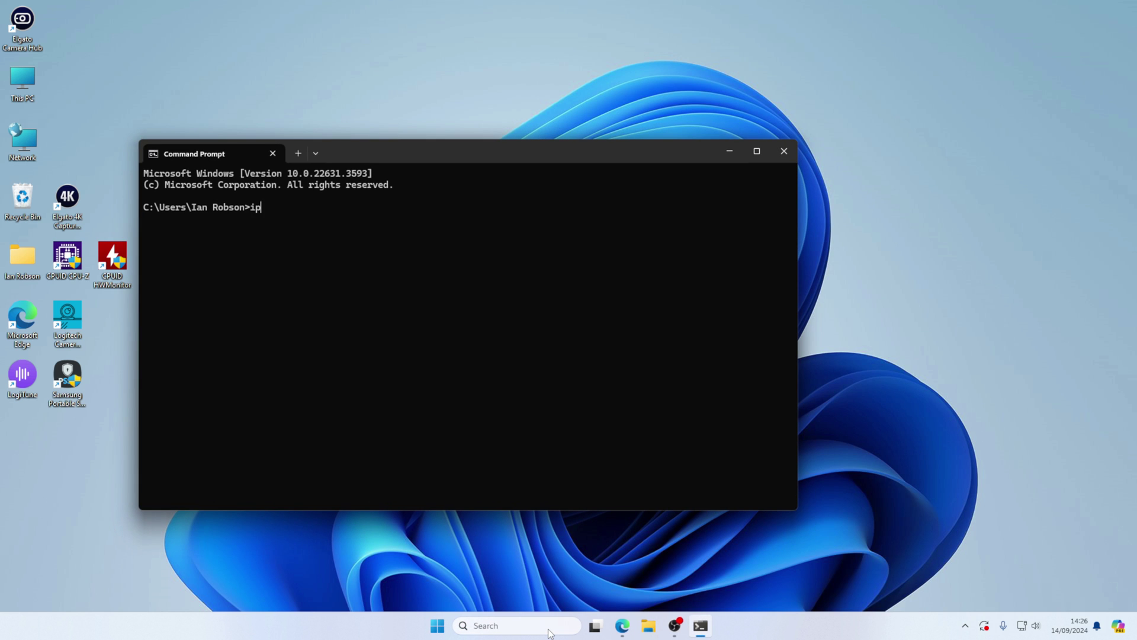
{"action": "type", "text": "ipconfig"}
{"action": "key", "text": "Return"}
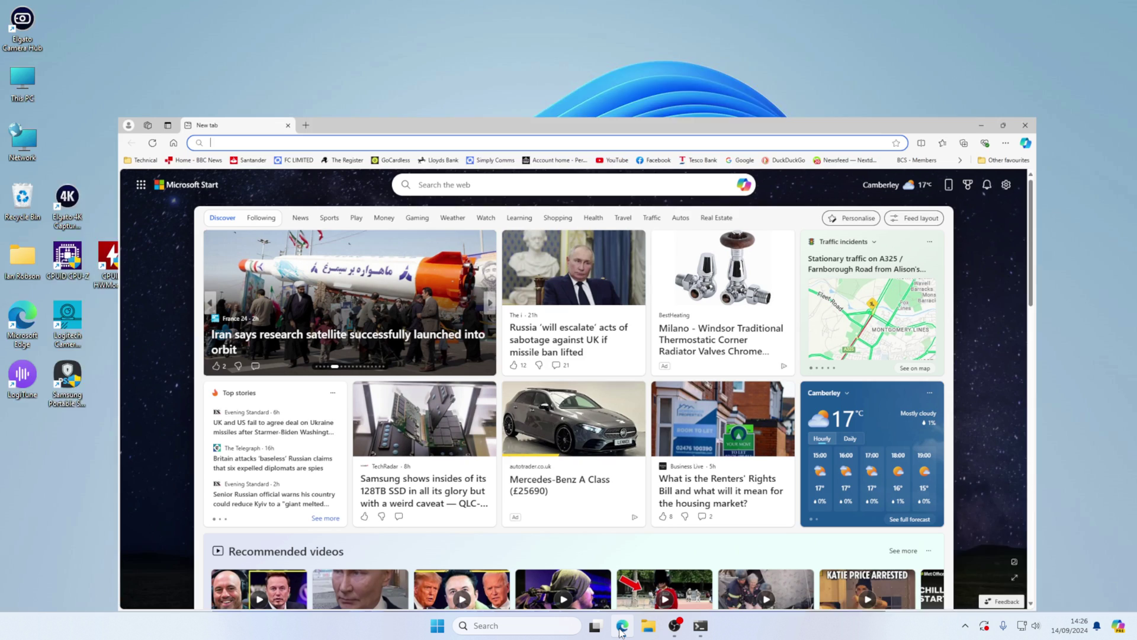
- Load the router admin page at 192.168.0.1 and start the quick setup wizard
{"action": "left_click", "coordinate": [621, 625]}
{"action": "type", "text": "192."}
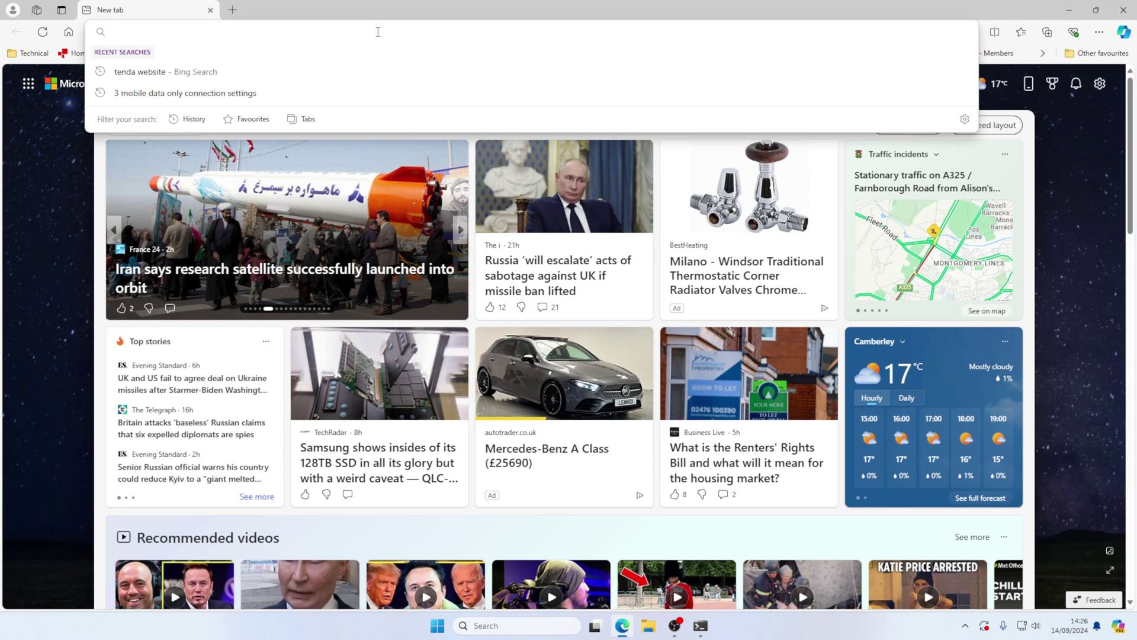
{"action": "type", "text": "168.0.1"}
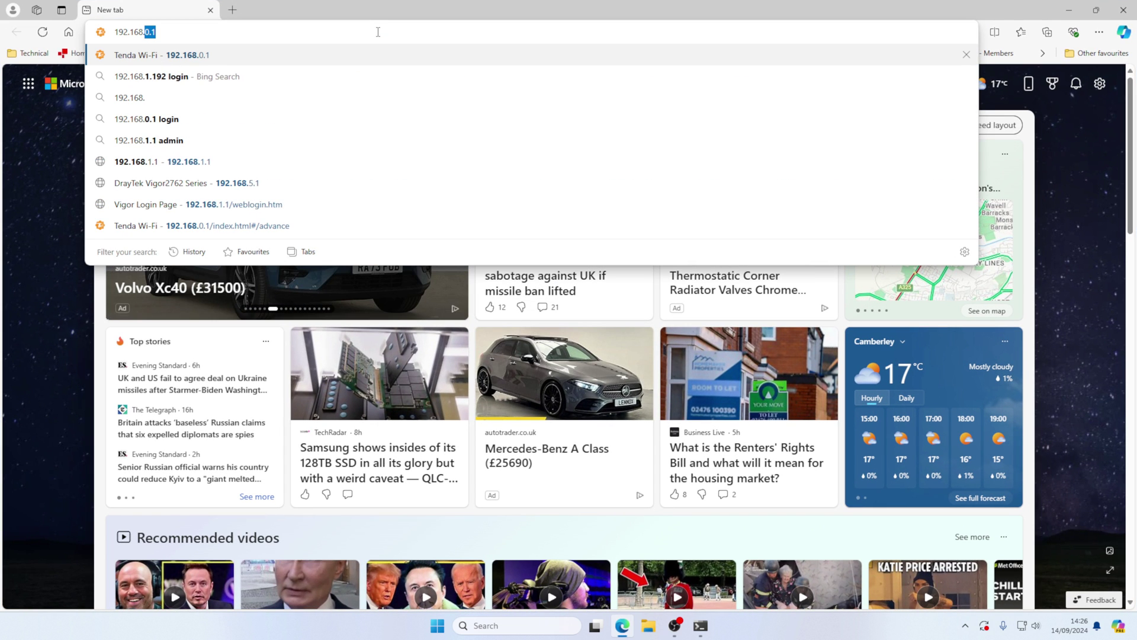
{"action": "key", "text": "Return"}
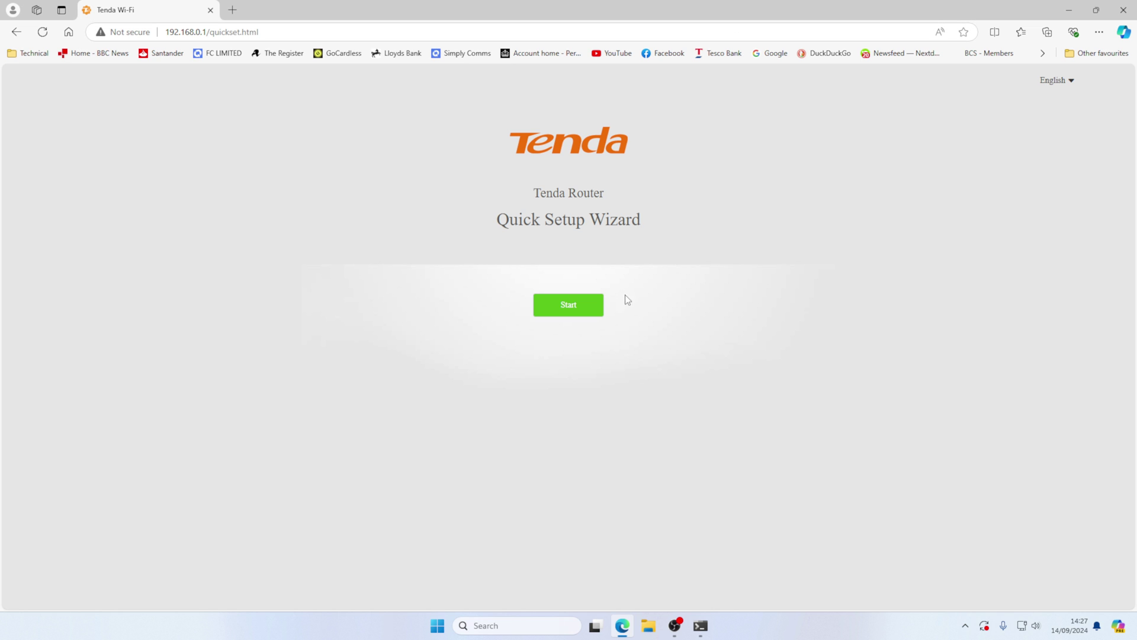
{"action": "left_click", "coordinate": [566, 307]}
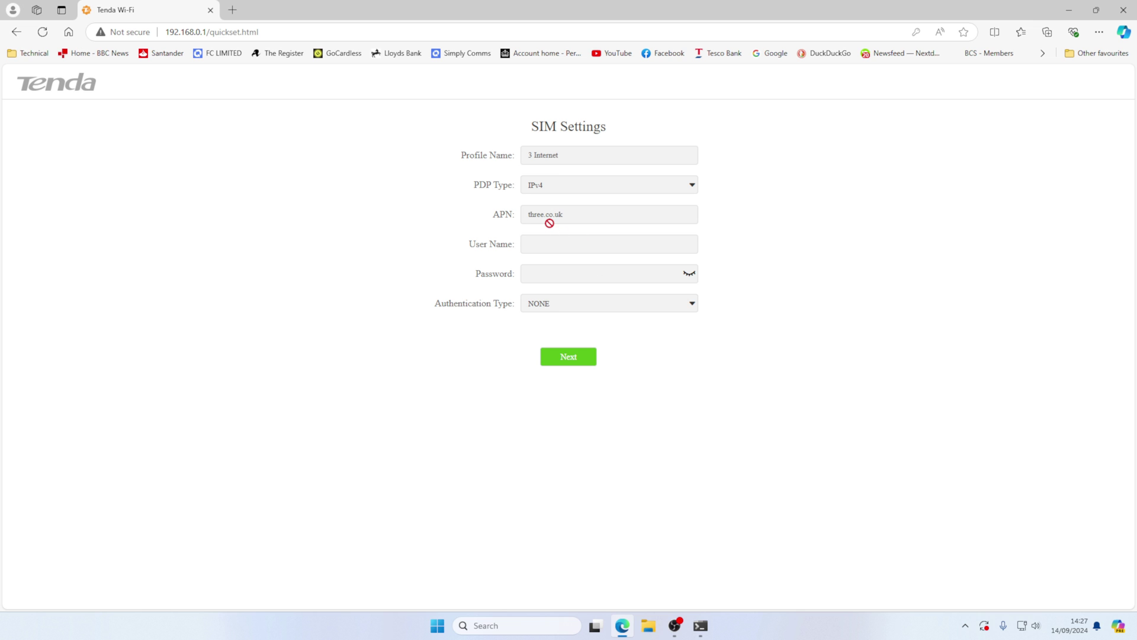
- Keep the 3 Internet SIM profile, set a new router login password and finish the wizard
{"action": "left_click", "coordinate": [572, 357]}
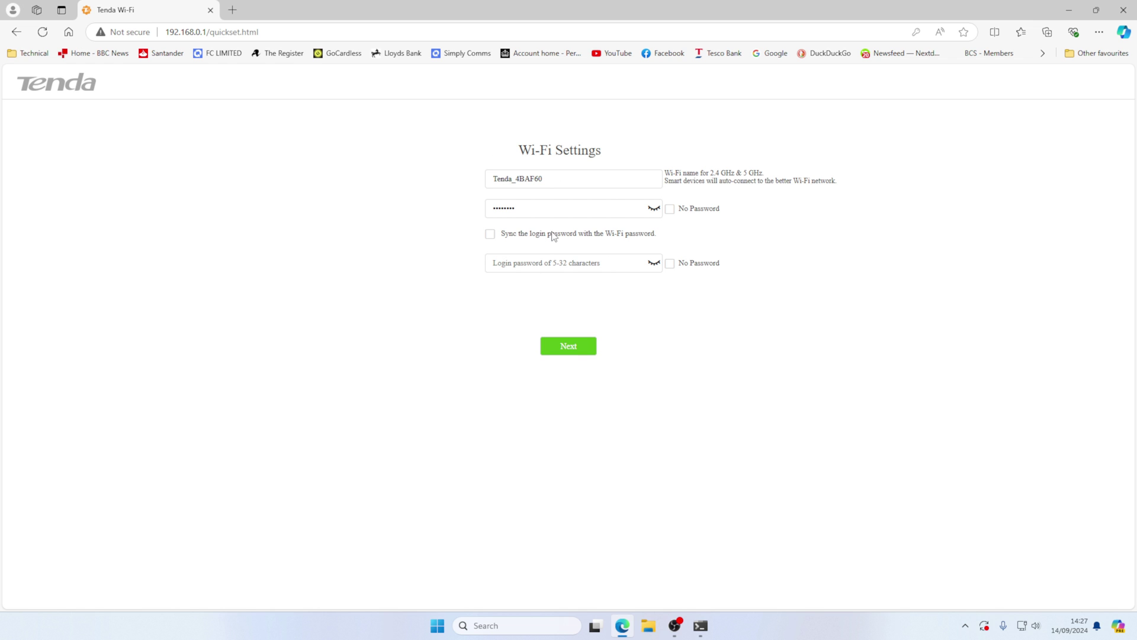
{"action": "left_click", "coordinate": [542, 262]}
{"action": "type", "text": "admin"}
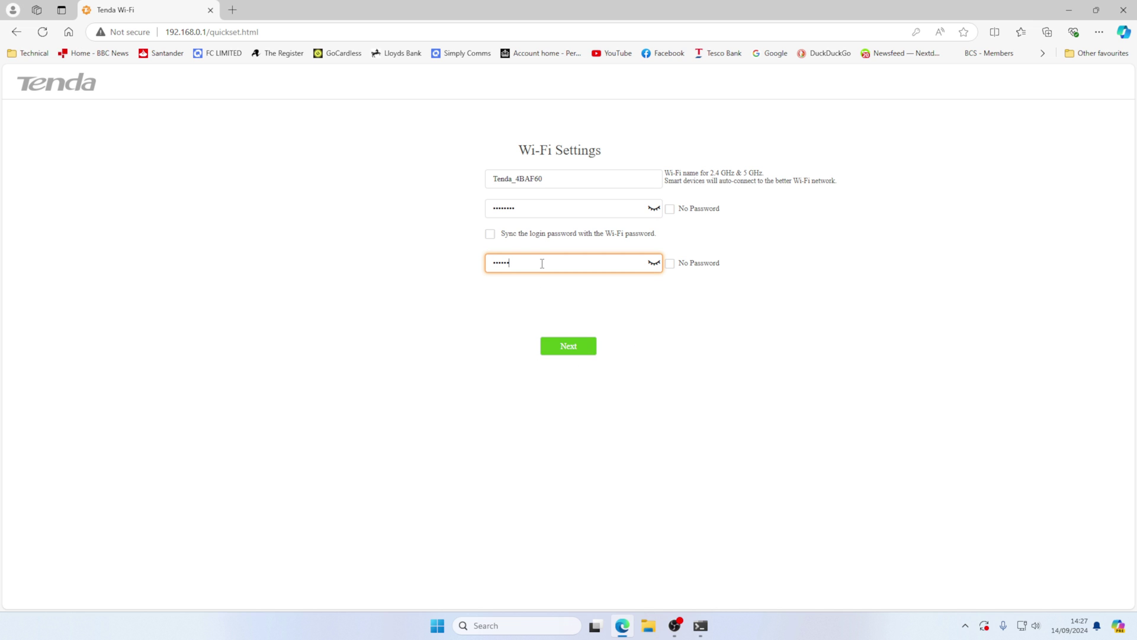
{"action": "key", "text": "BackSpace"}
{"action": "key", "text": "BackSpace"}
{"action": "key", "text": "BackSpace"}
{"action": "key", "text": "BackSpace"}
{"action": "key", "text": "BackSpace"}
{"action": "type", "text": "admi"}
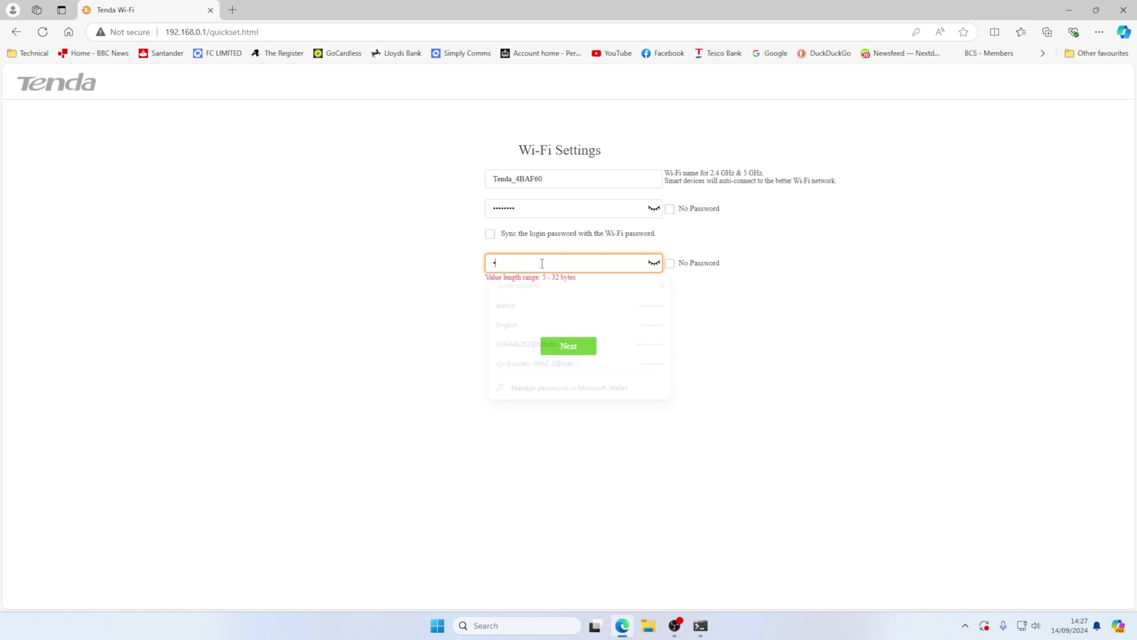
{"action": "type", "text": "n1"}
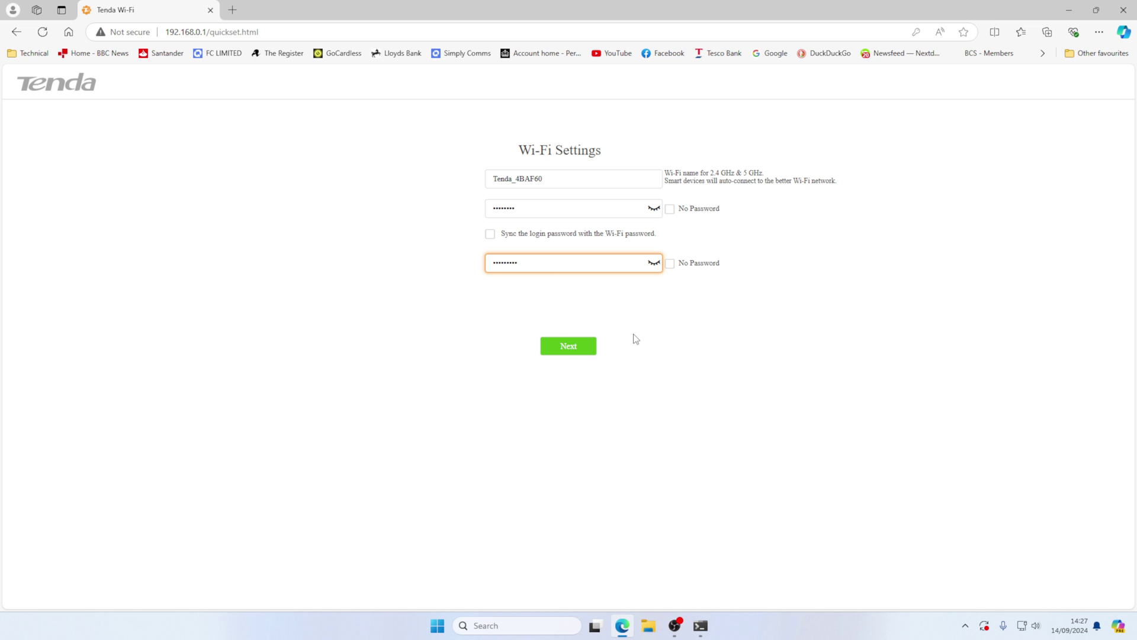
{"action": "left_click", "coordinate": [584, 347]}
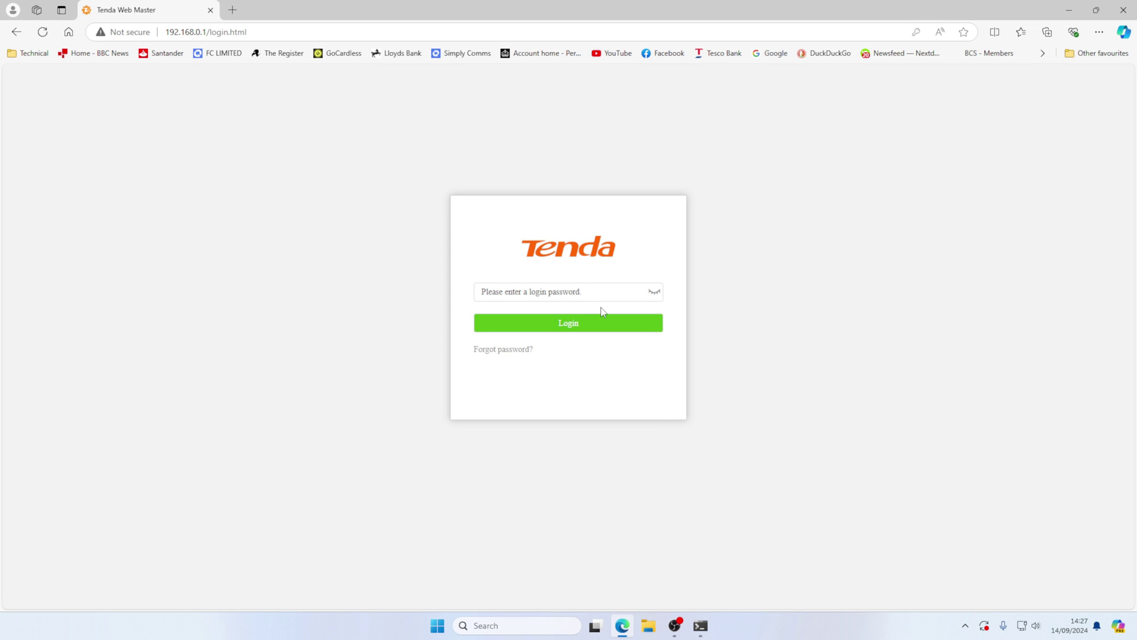
- Log in with the router password and view Internet Settings showing APN three.co.uk and 4G Preferred
{"action": "left_click", "coordinate": [595, 294]}
{"action": "type", "text": "ad"}
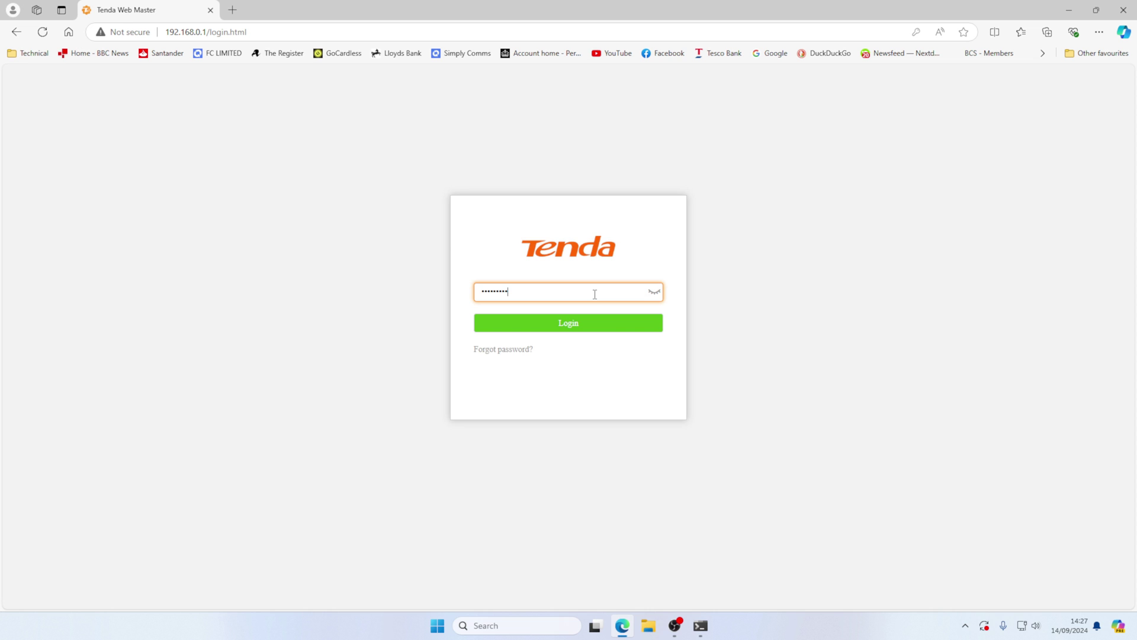
{"action": "key", "text": "Return"}
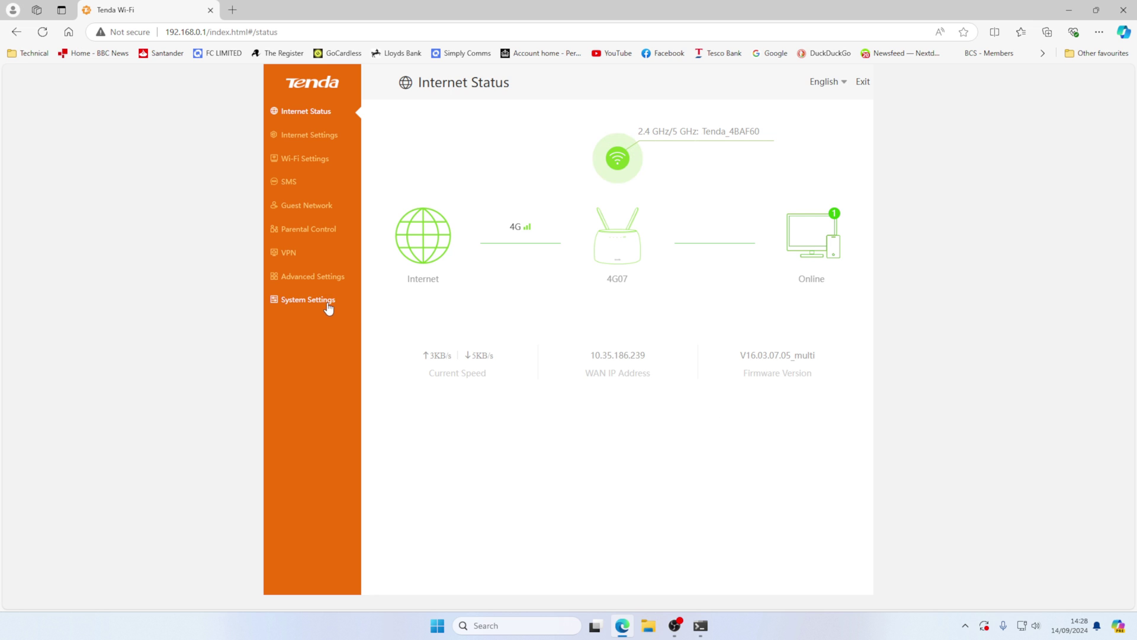
{"action": "left_click", "coordinate": [309, 136]}
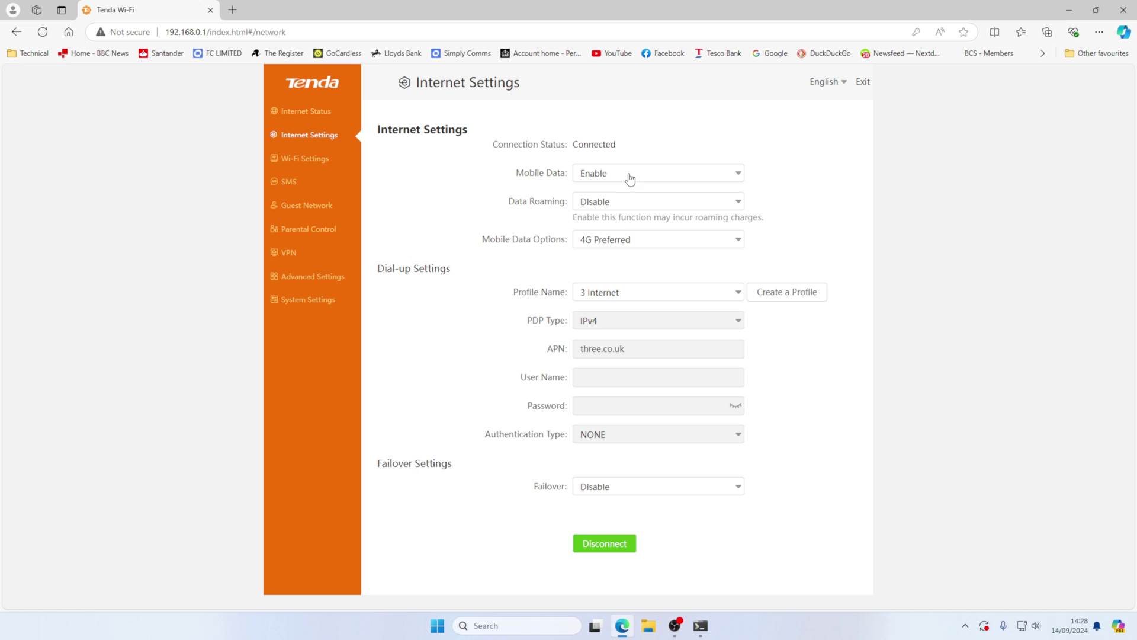
- Review the Wi-Fi and SMS pages, and toggle the guest network on and back off
{"action": "left_click", "coordinate": [329, 168]}
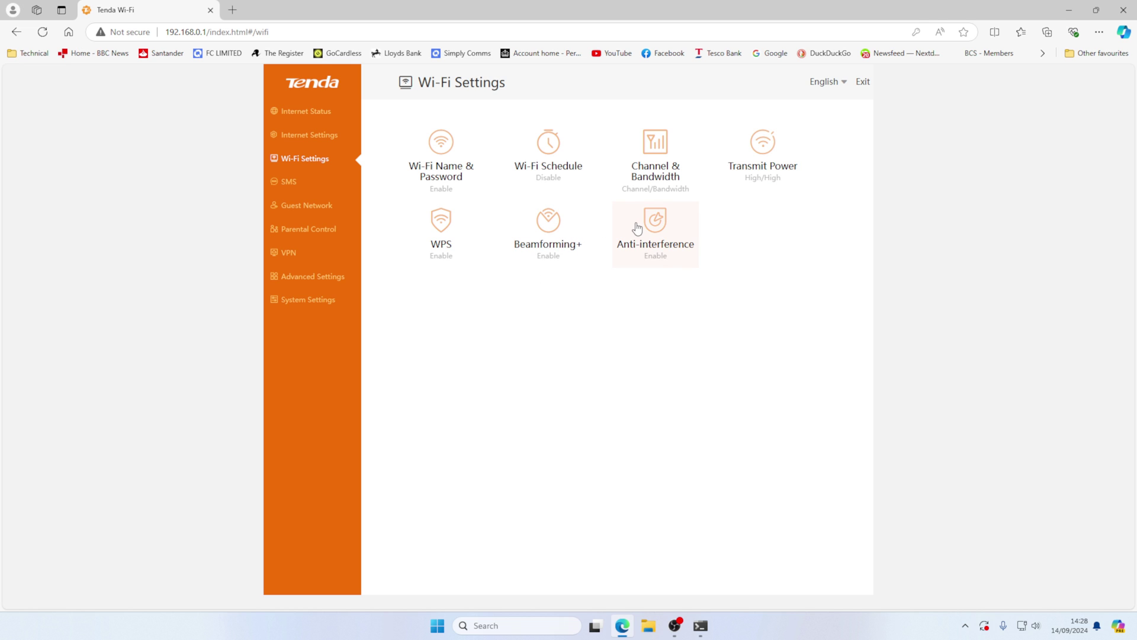
{"action": "left_click", "coordinate": [291, 183]}
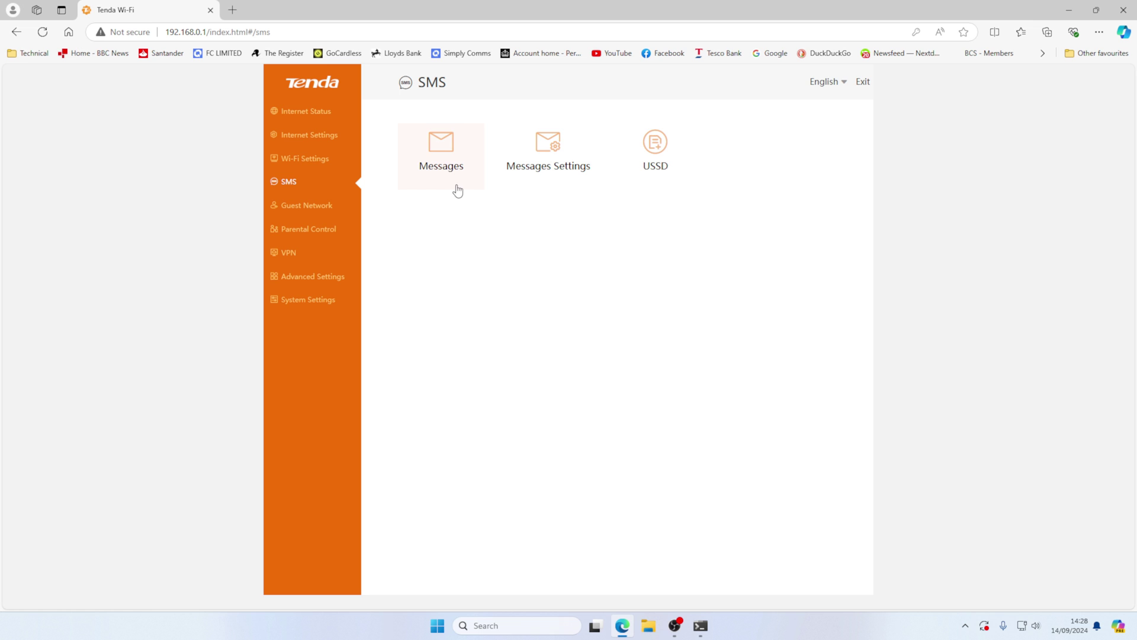
{"action": "left_click", "coordinate": [333, 210]}
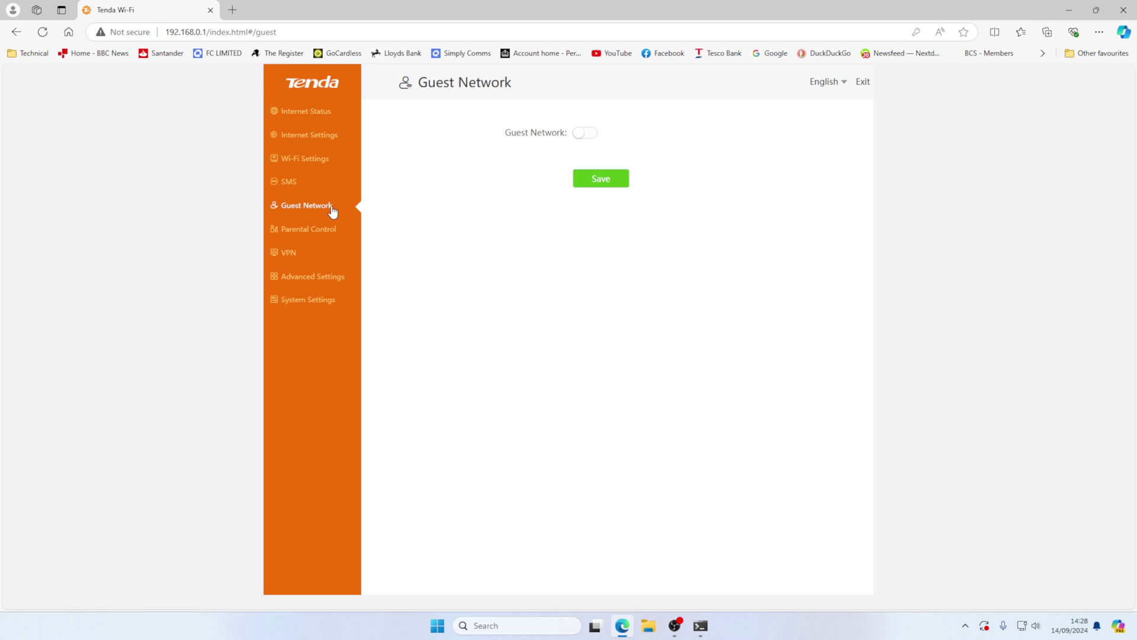
{"action": "left_click", "coordinate": [588, 133]}
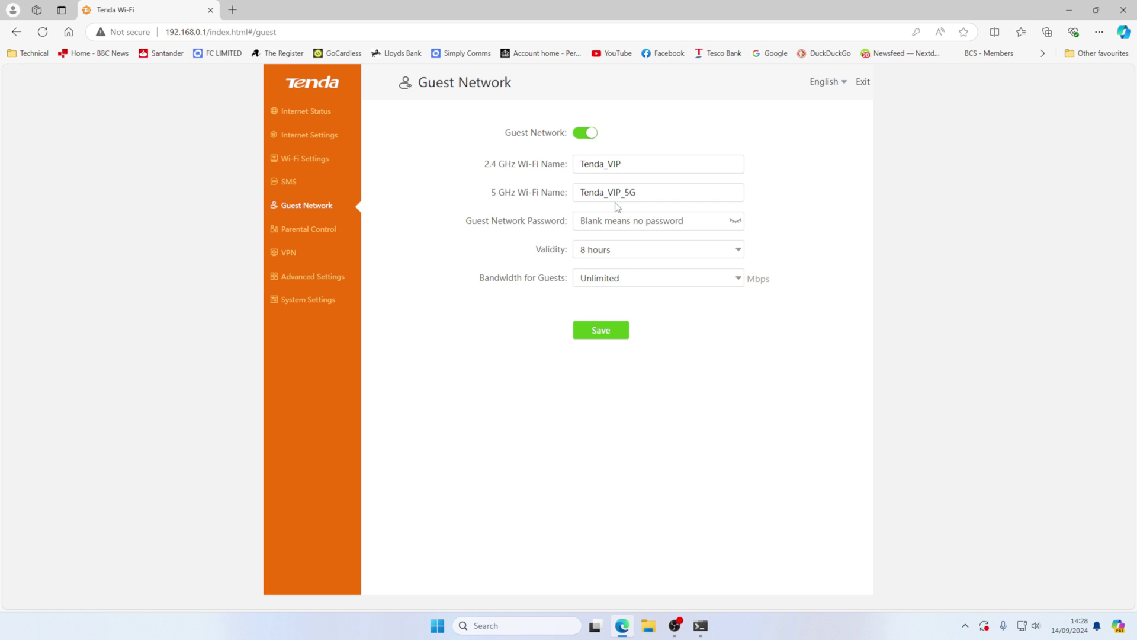
{"action": "left_click", "coordinate": [586, 135]}
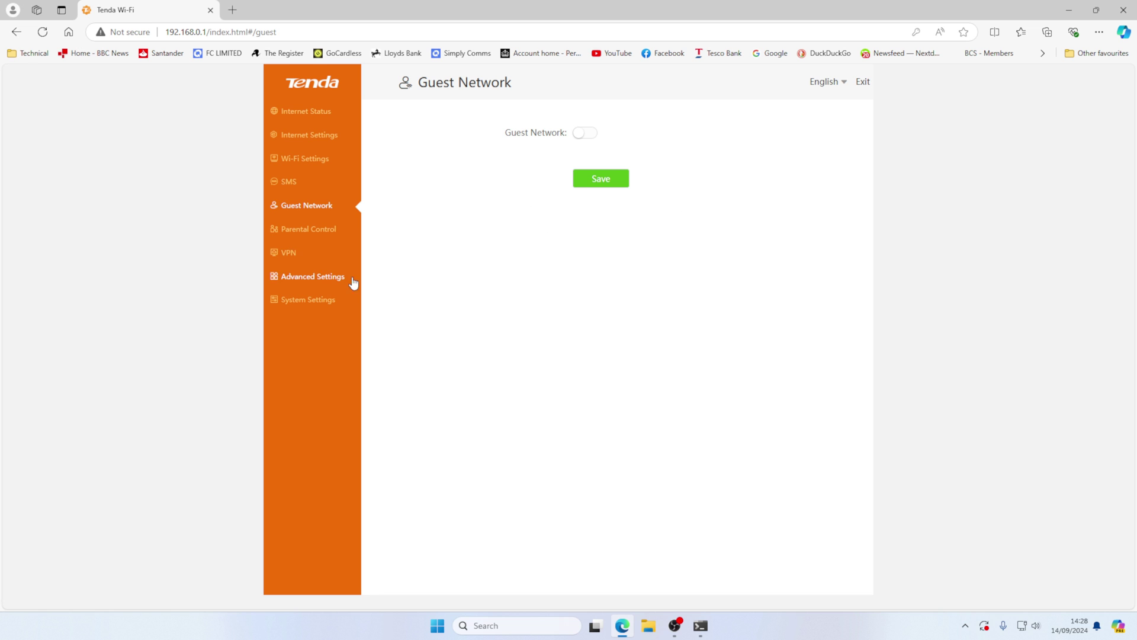
- Inspect the desktop computer's parental control rules without changes, then view the VPN page
{"action": "left_click", "coordinate": [291, 235]}
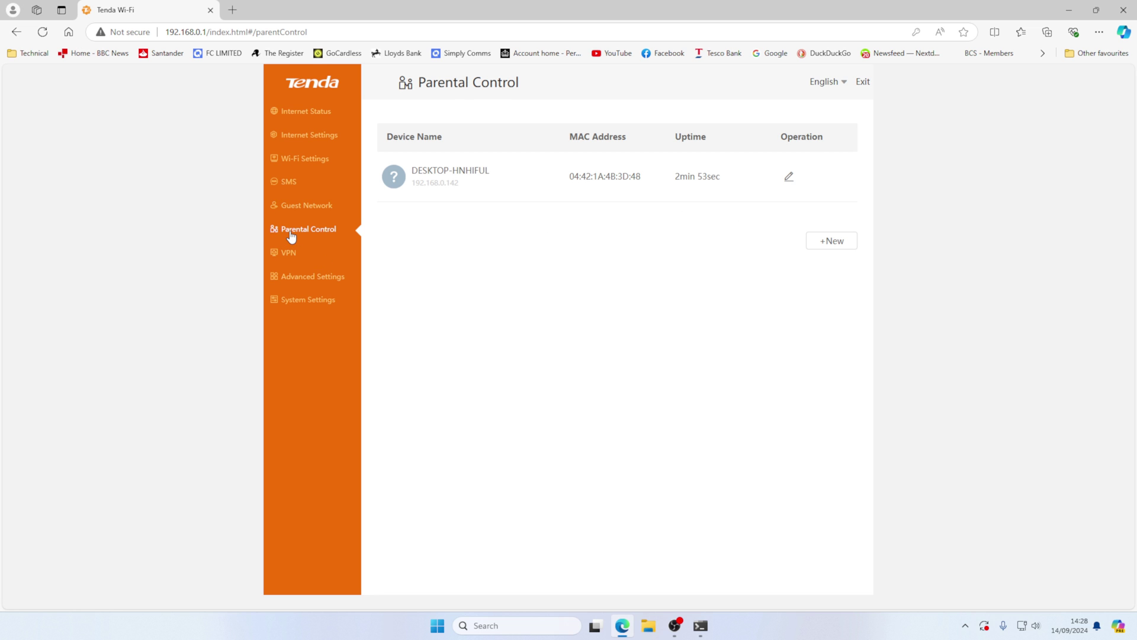
{"action": "left_click", "coordinate": [789, 177]}
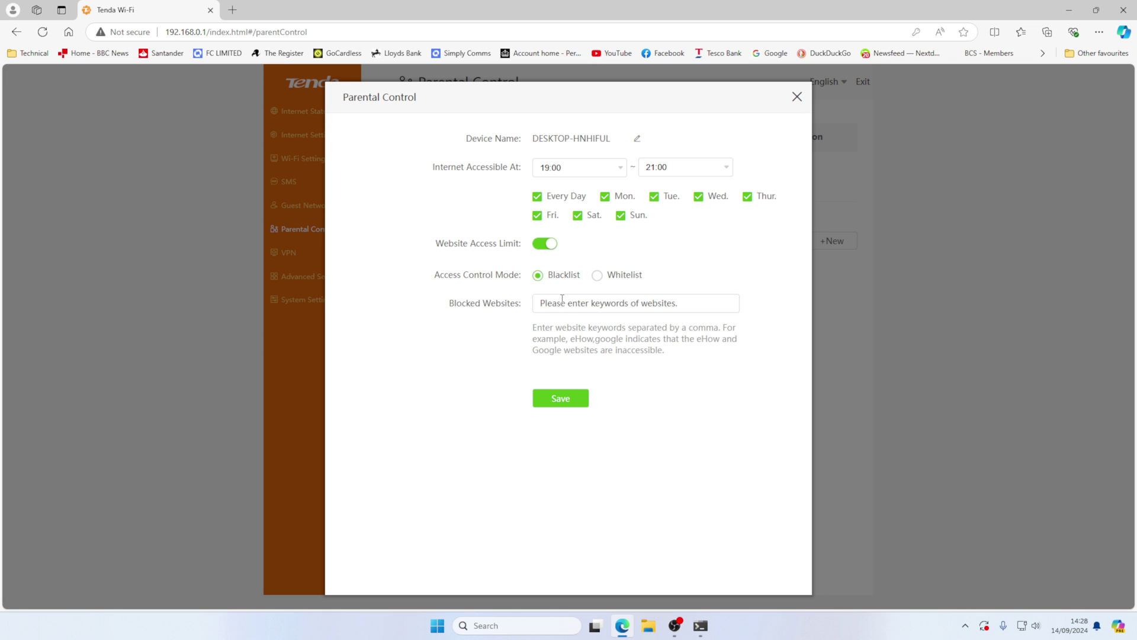
{"action": "left_click", "coordinate": [797, 97]}
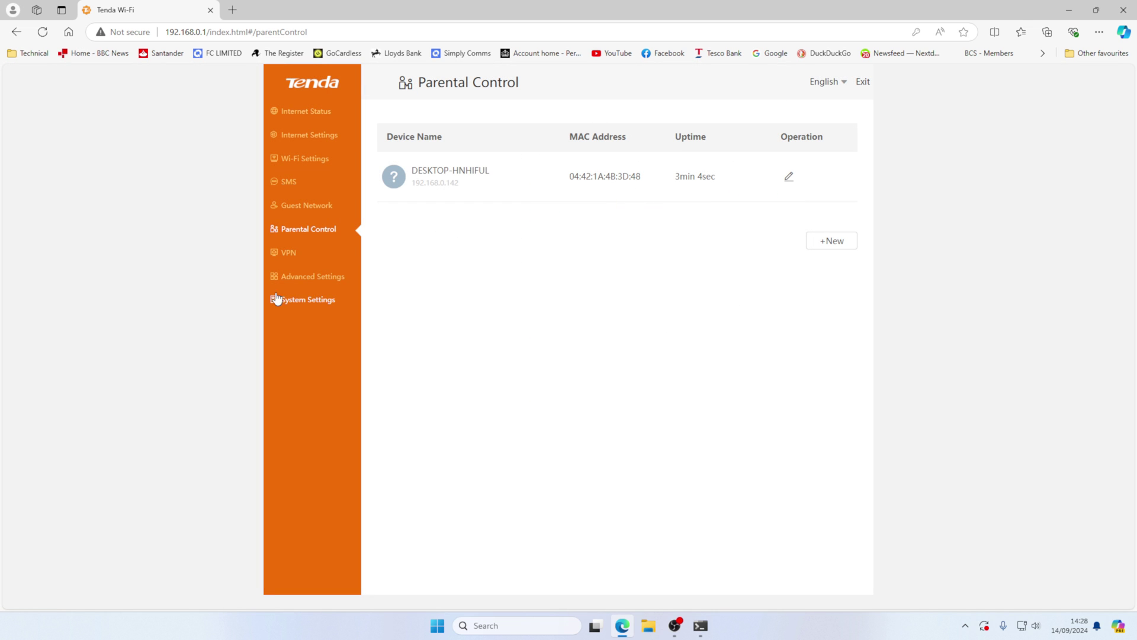
{"action": "left_click", "coordinate": [286, 255]}
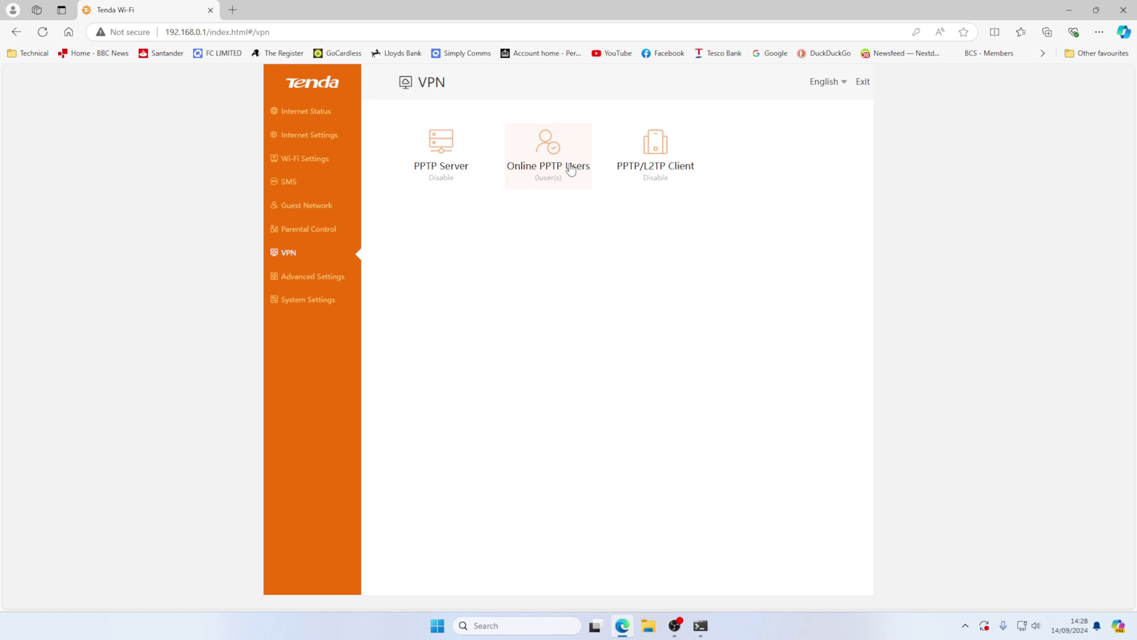
- Confirm in Advanced Settings that the operating mode is 3G/4G Router Mode, leaving it unchanged
{"action": "left_click", "coordinate": [294, 278]}
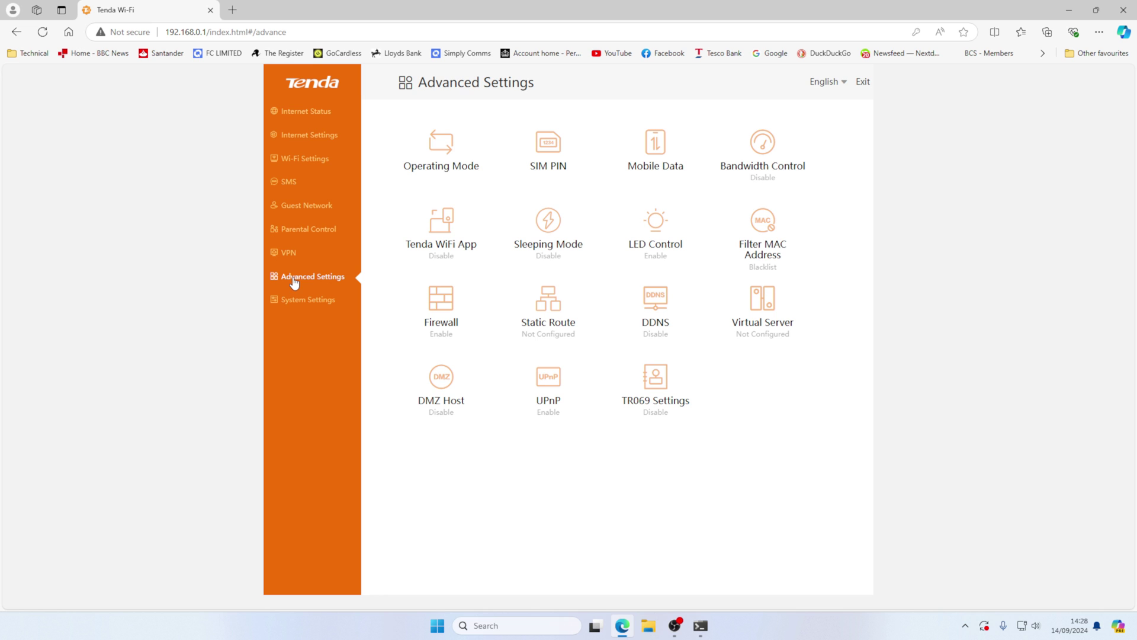
{"action": "left_click", "coordinate": [453, 155]}
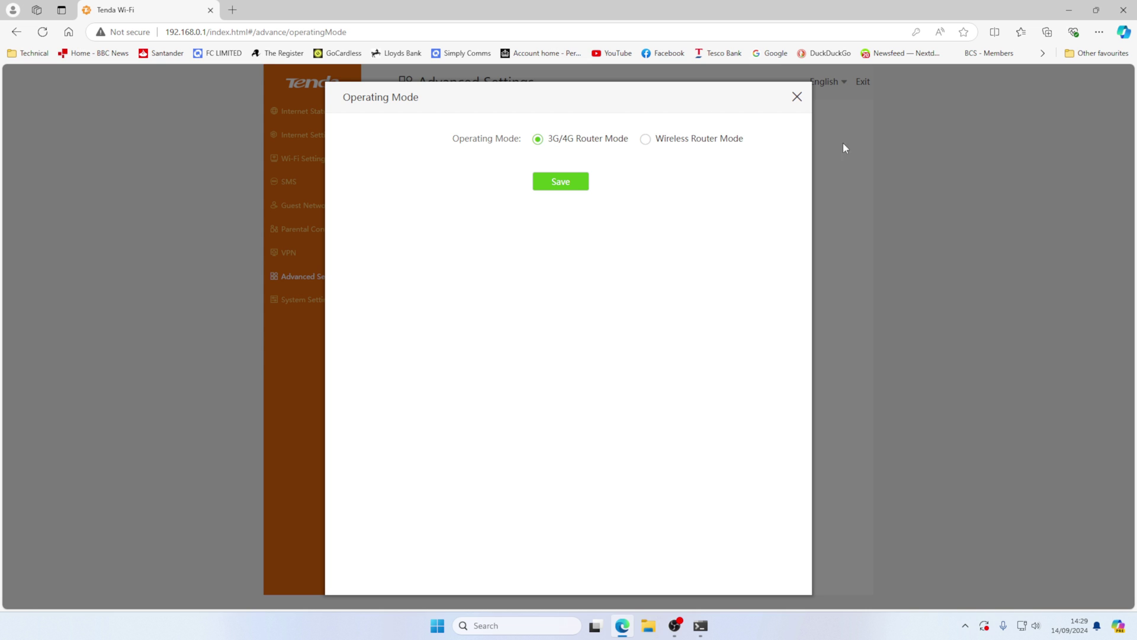
{"action": "left_click", "coordinate": [796, 96]}
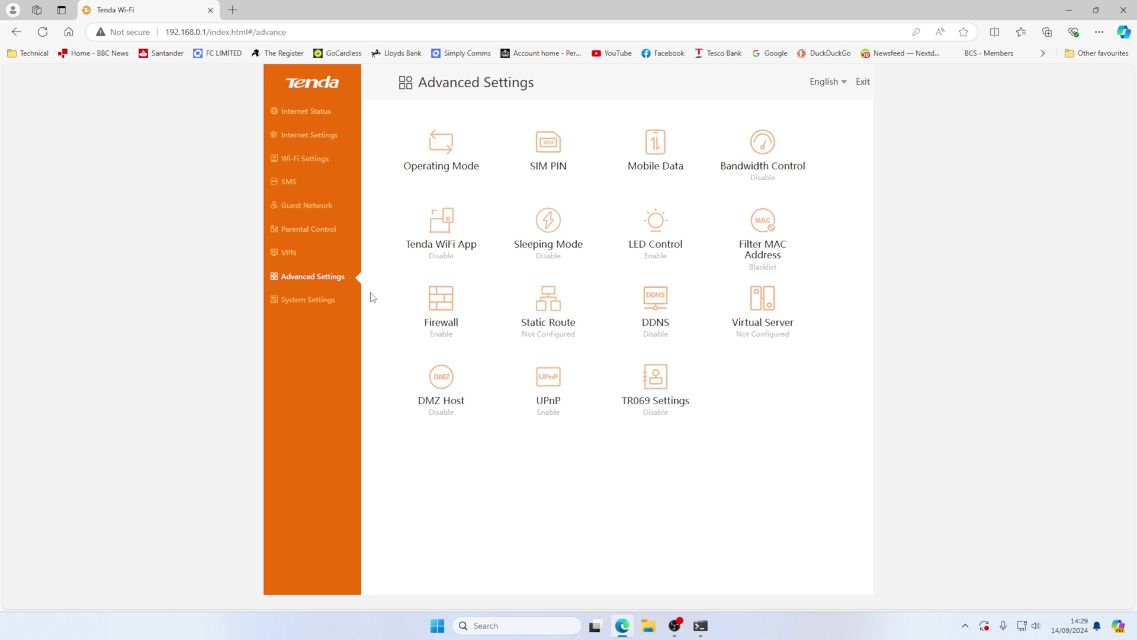
- Run the online firmware upgrade check from System Settings and close it
{"action": "left_click", "coordinate": [325, 302]}
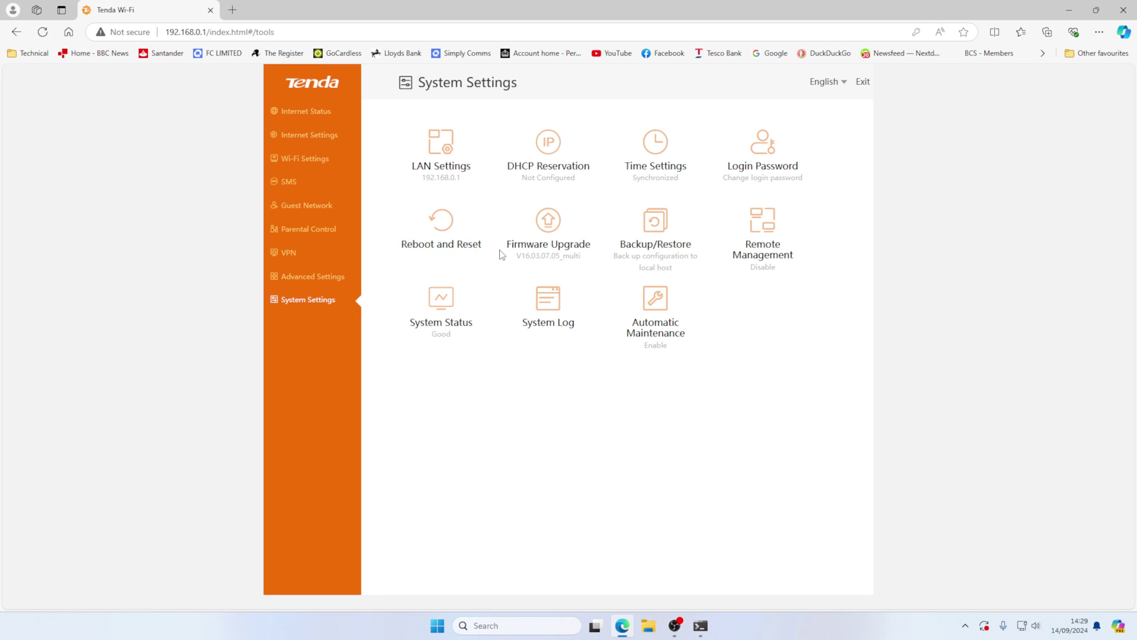
{"action": "left_click", "coordinate": [555, 228]}
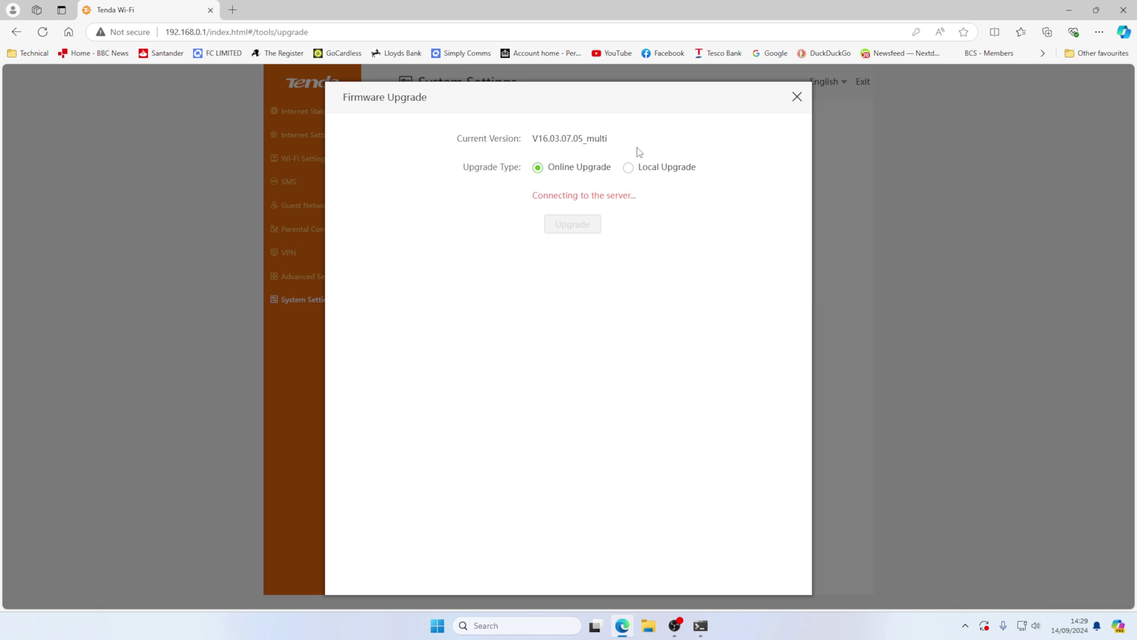
{"action": "left_click", "coordinate": [797, 97]}
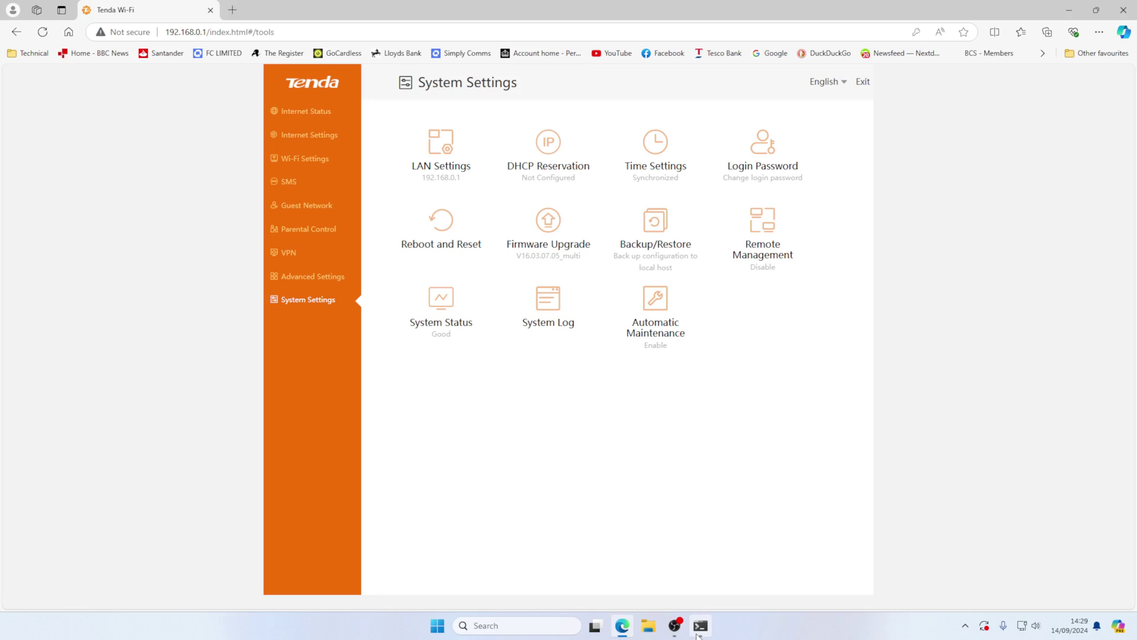
- Recheck that the current firmware is V16.03.07.05_multi and close the Firmware Upgrade dialog
{"action": "left_click", "coordinate": [675, 627]}
{"action": "left_click", "coordinate": [562, 243]}
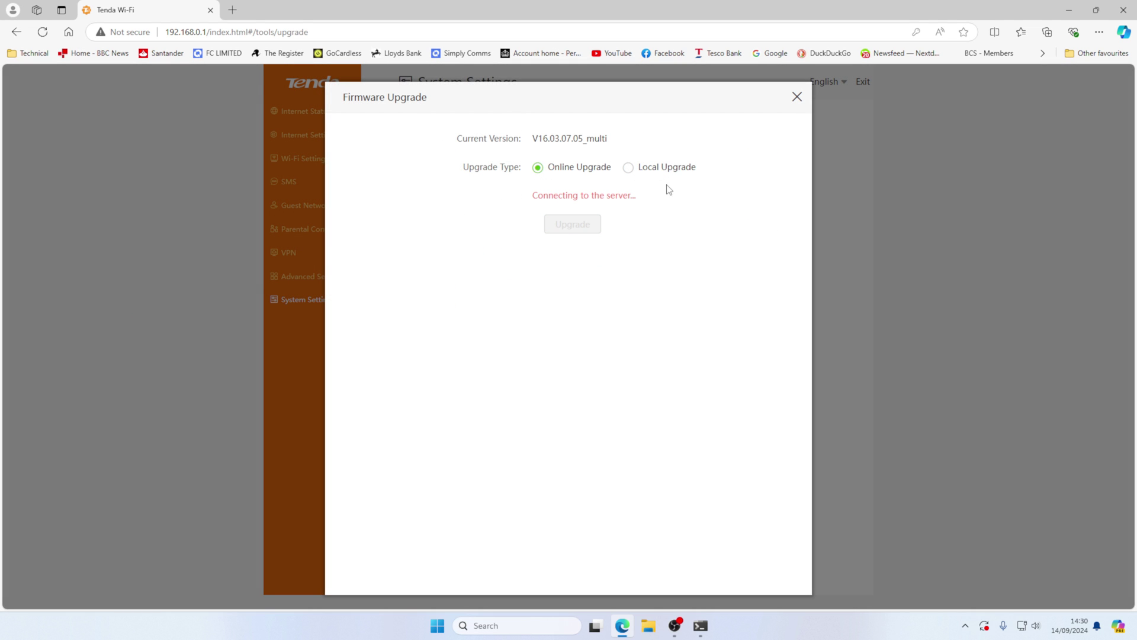
{"action": "left_click", "coordinate": [794, 103]}
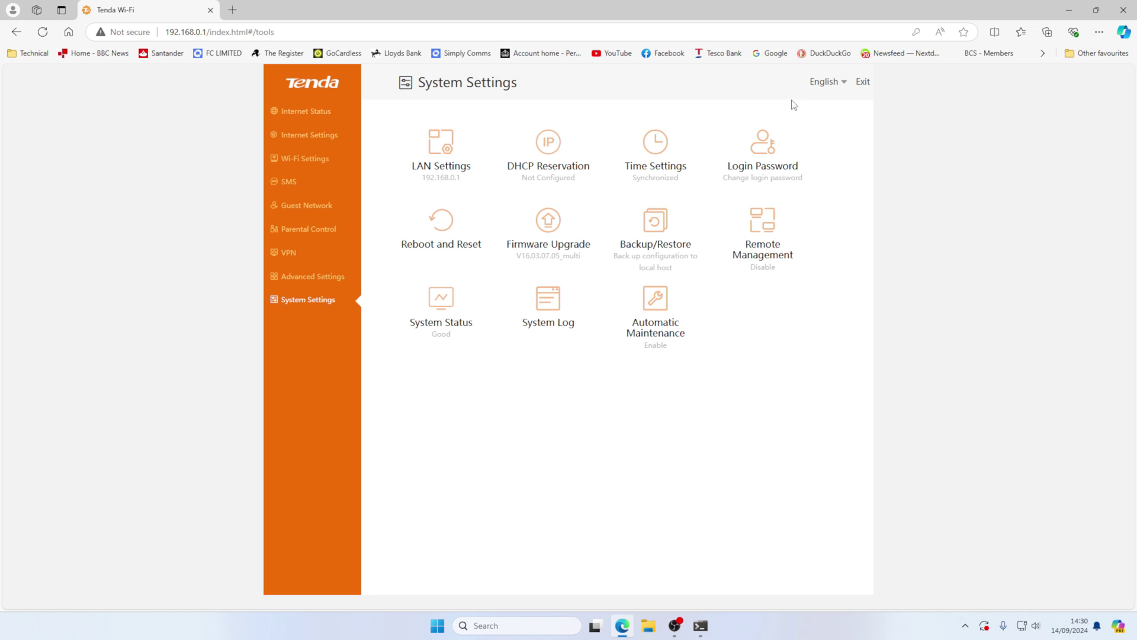
- Disable mobile data and save, confirming Internet Status shows Connection failed
{"action": "left_click", "coordinate": [327, 111]}
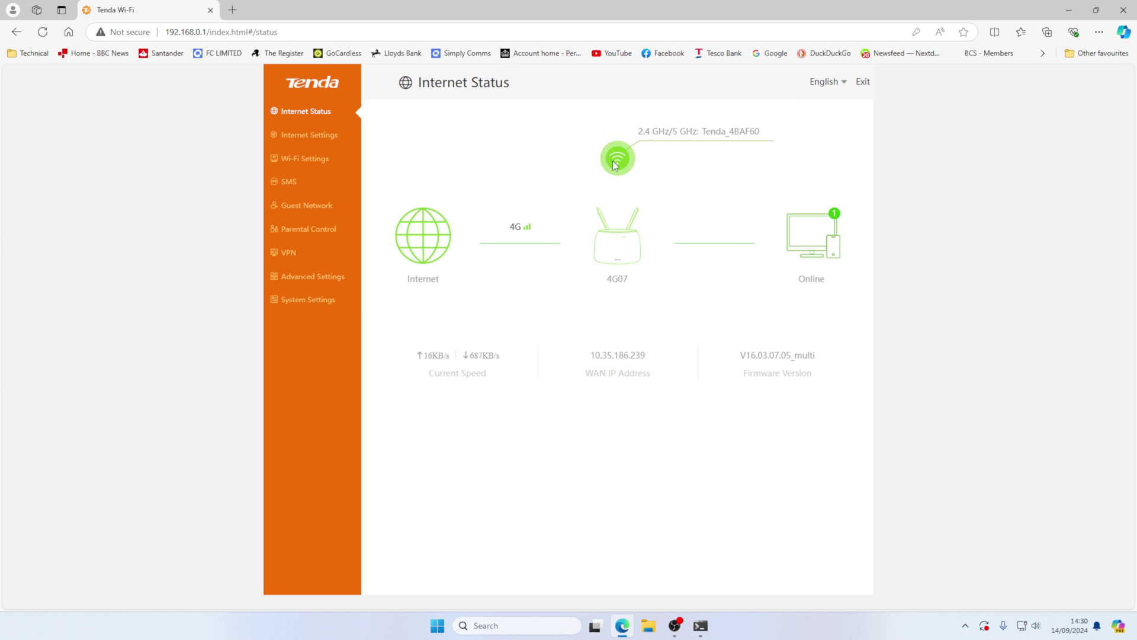
{"action": "left_click", "coordinate": [291, 143]}
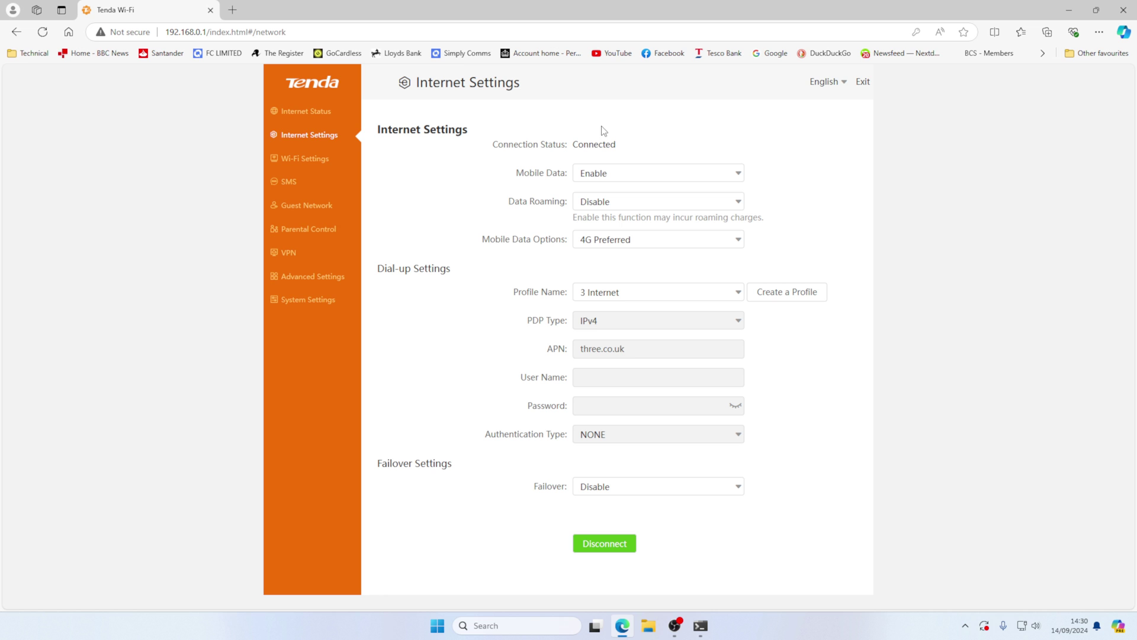
{"action": "left_click", "coordinate": [613, 176]}
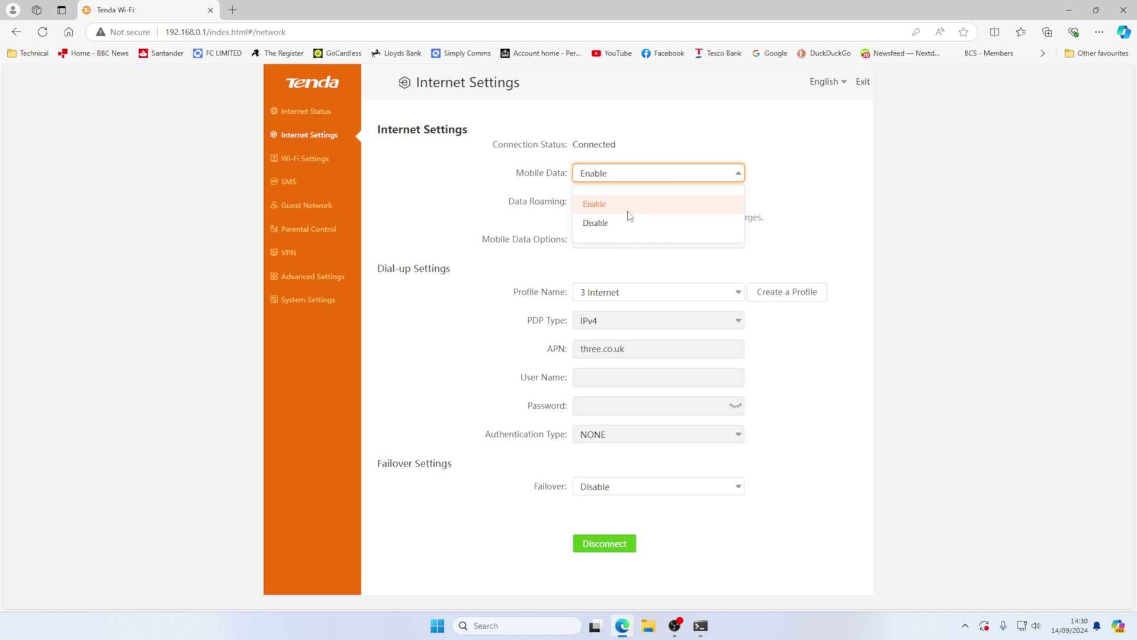
{"action": "left_click", "coordinate": [595, 223]}
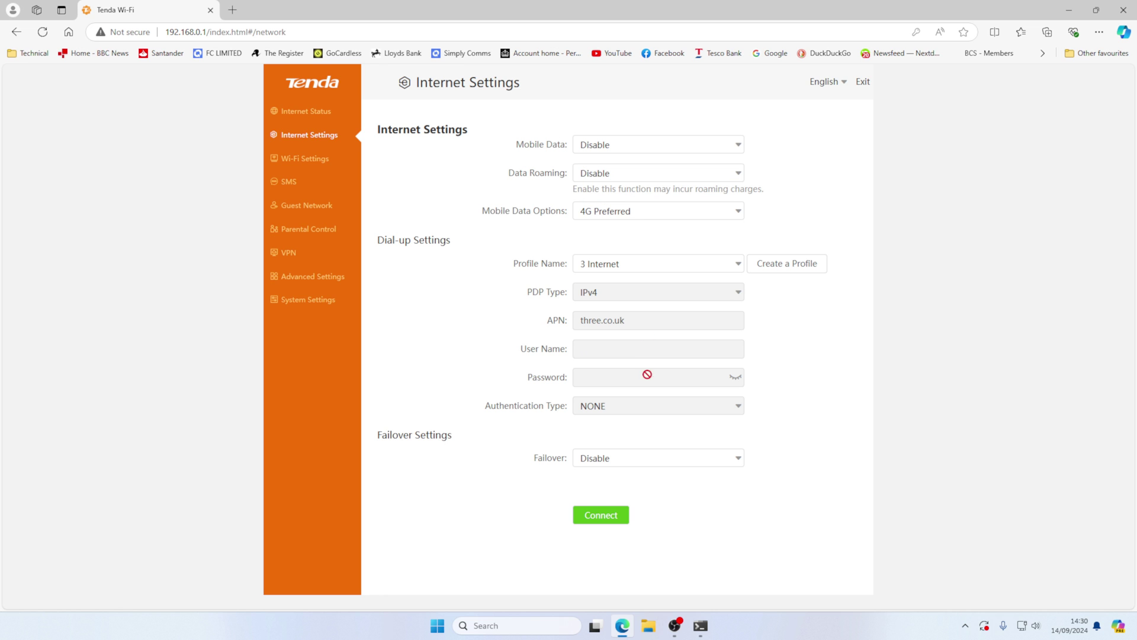
{"action": "left_click", "coordinate": [600, 520]}
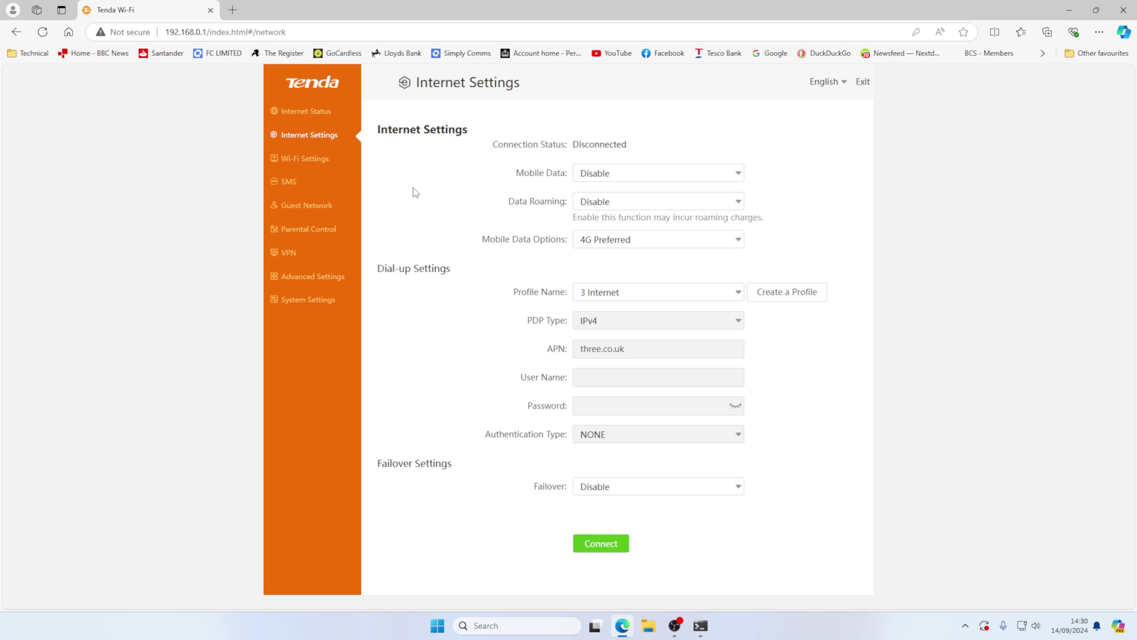
{"action": "left_click", "coordinate": [309, 112]}
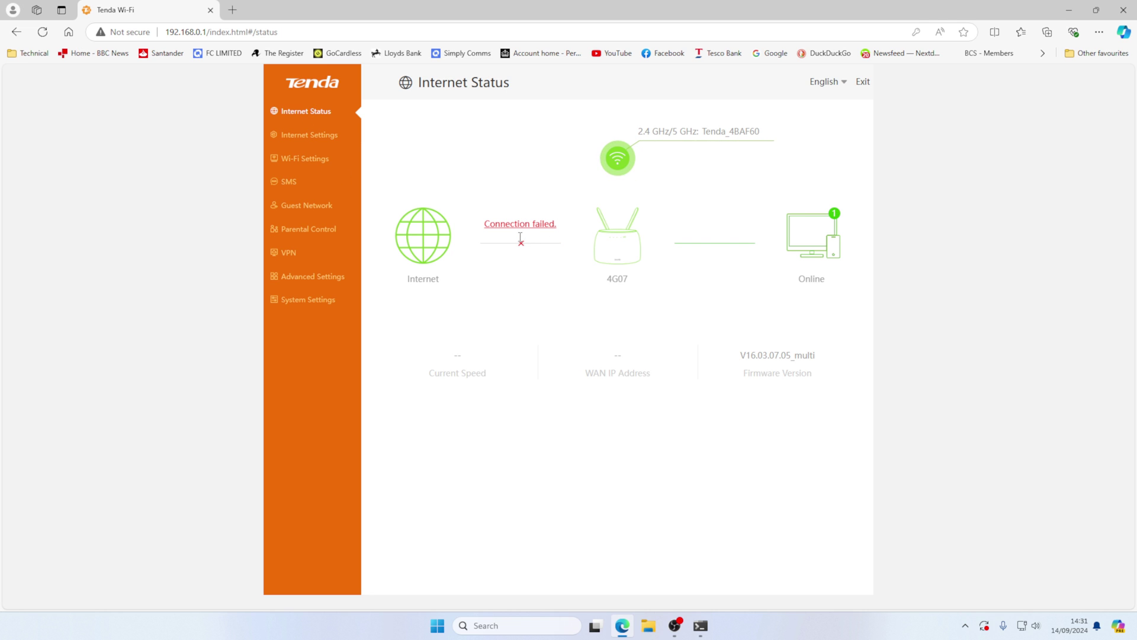
- Open a new Edge tab and load Google from the bookmark to test internet access
{"action": "left_click", "coordinate": [233, 10]}
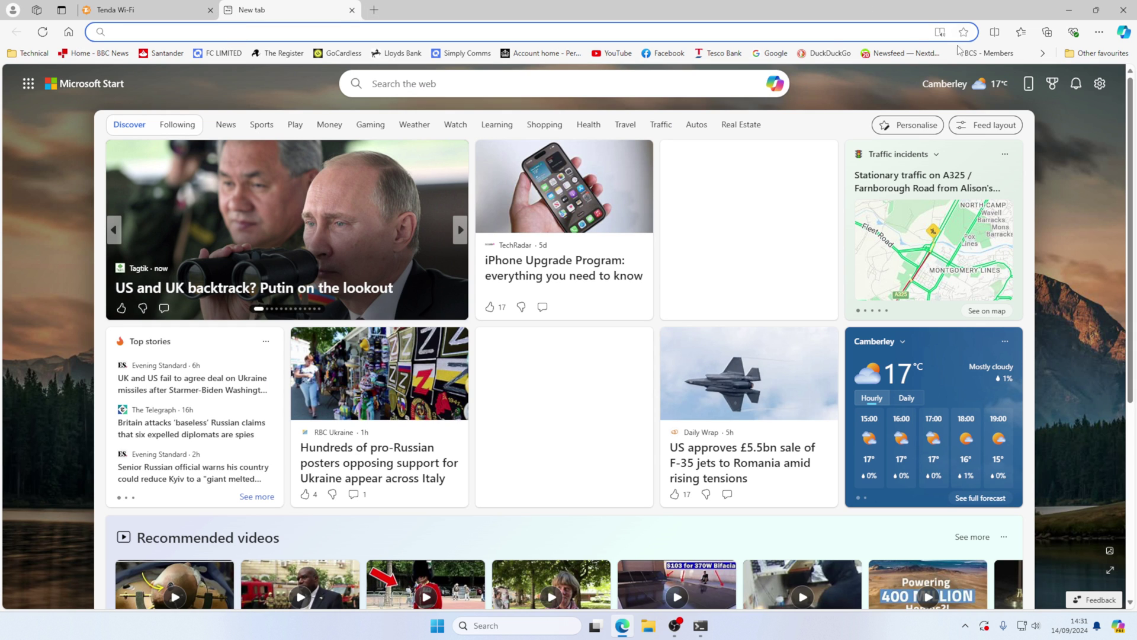
{"action": "left_click", "coordinate": [807, 34]}
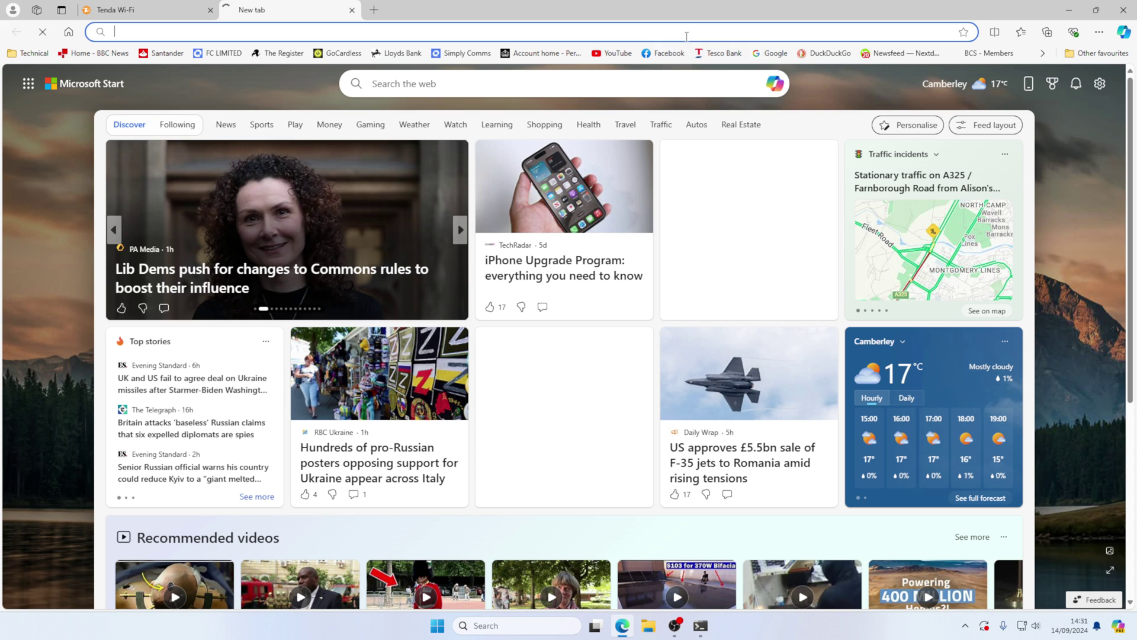
{"action": "left_click", "coordinate": [772, 54]}
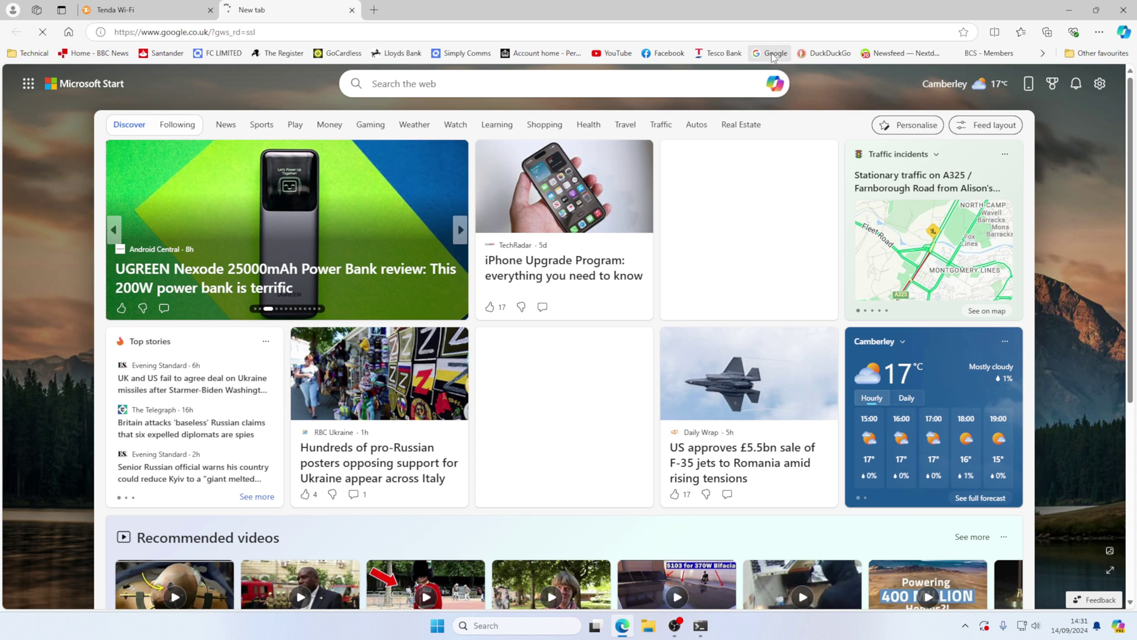
- Close the test tab and save the operating mode as Wireless Router Mode, rebooting the router
{"action": "left_click", "coordinate": [352, 12]}
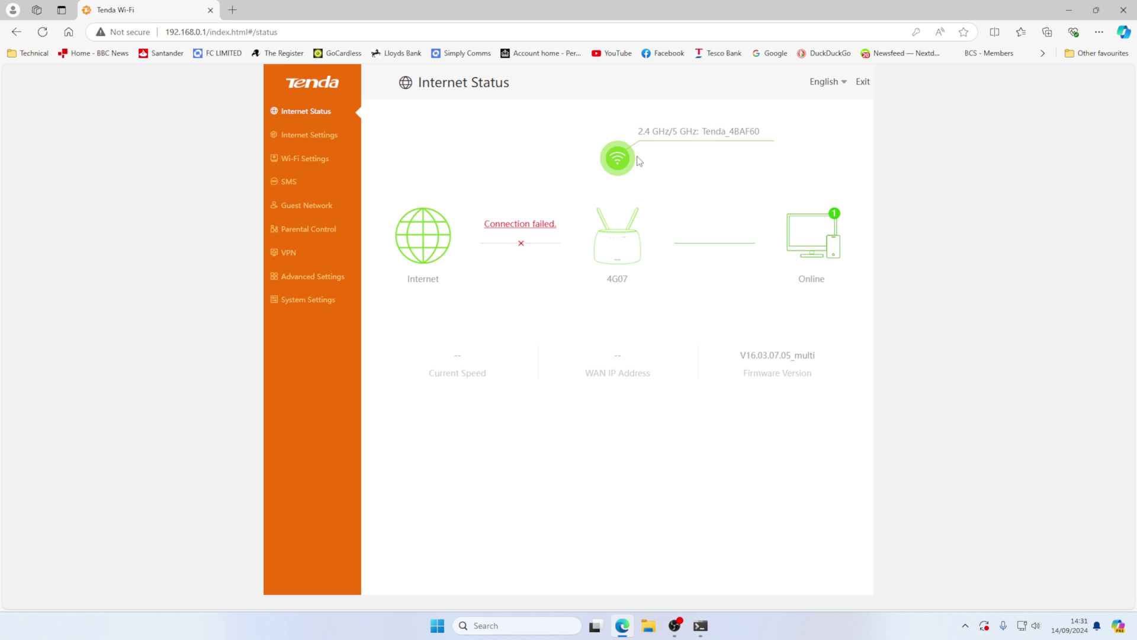
{"action": "left_click", "coordinate": [333, 277]}
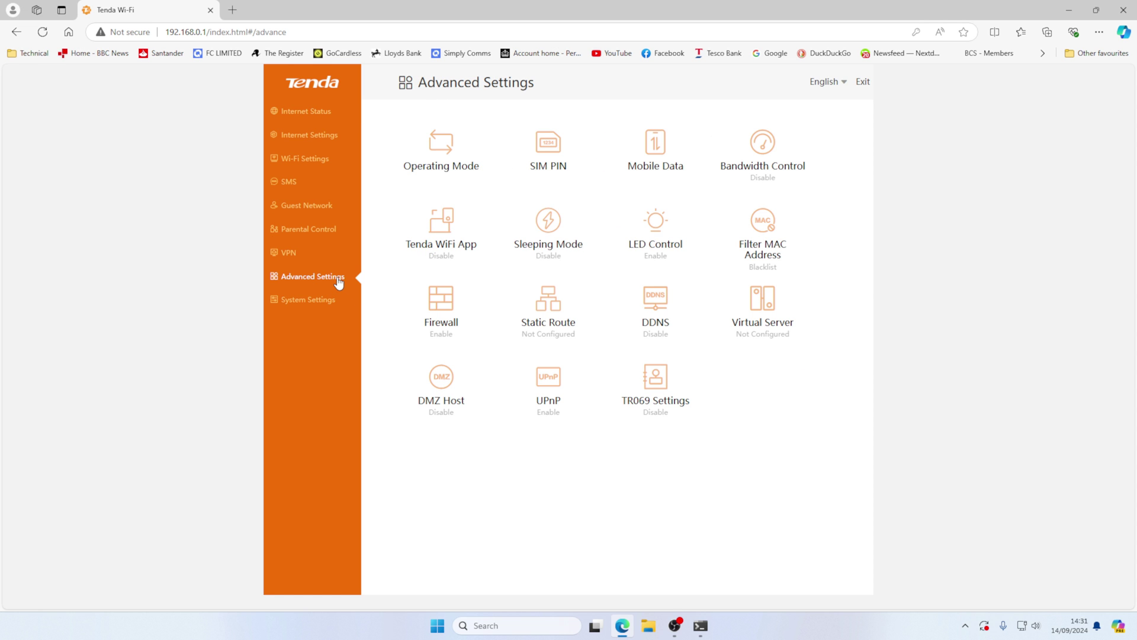
{"action": "left_click", "coordinate": [473, 169]}
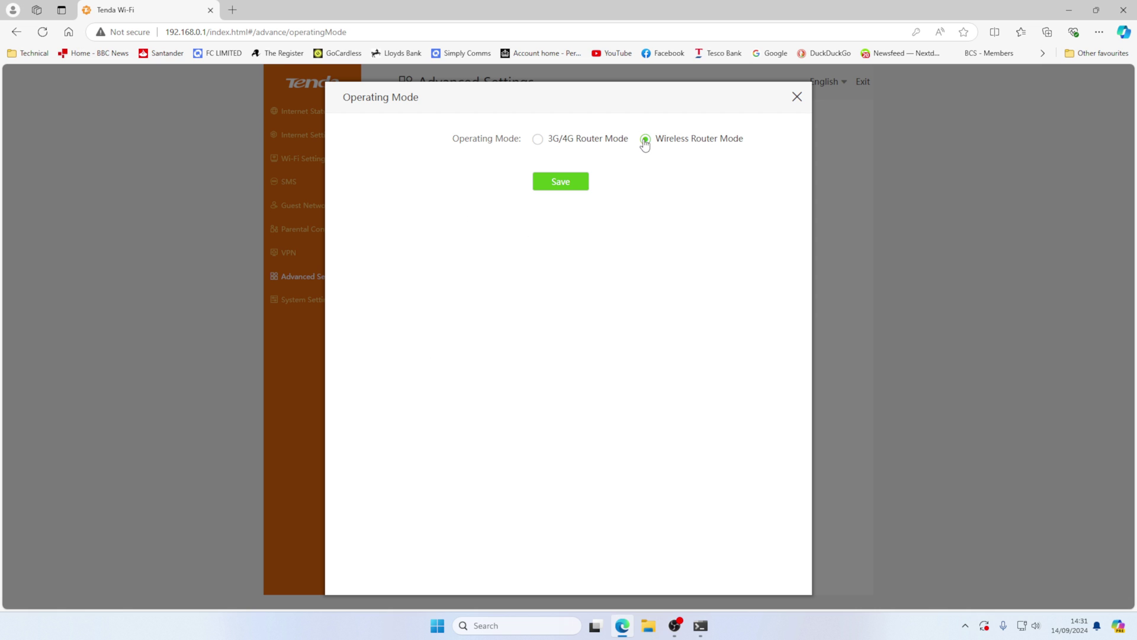
{"action": "left_click", "coordinate": [557, 185]}
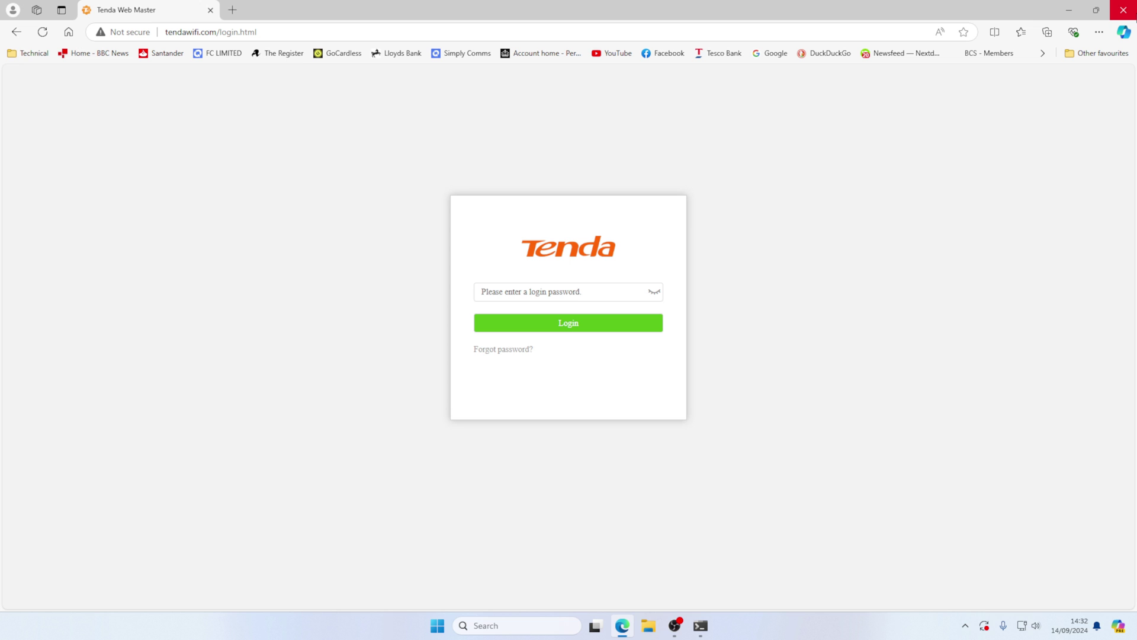
- Log back in with the pasted password and confirm the wired internet connection is online
{"action": "left_click", "coordinate": [541, 295]}
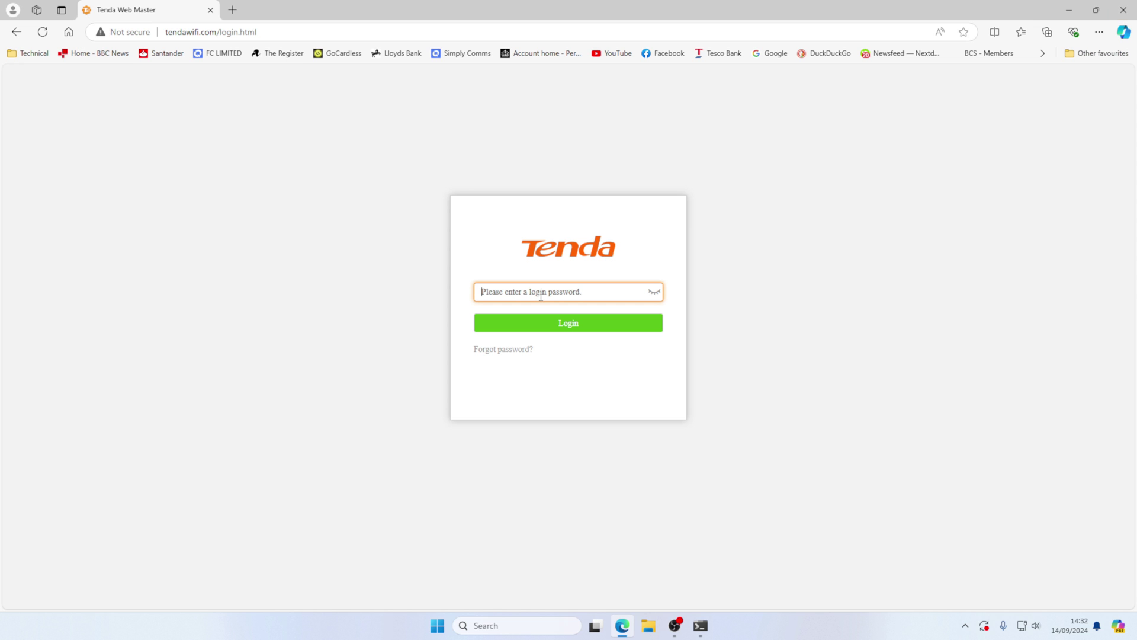
{"action": "key", "text": "ctrl+v"}
{"action": "key", "text": "Return"}
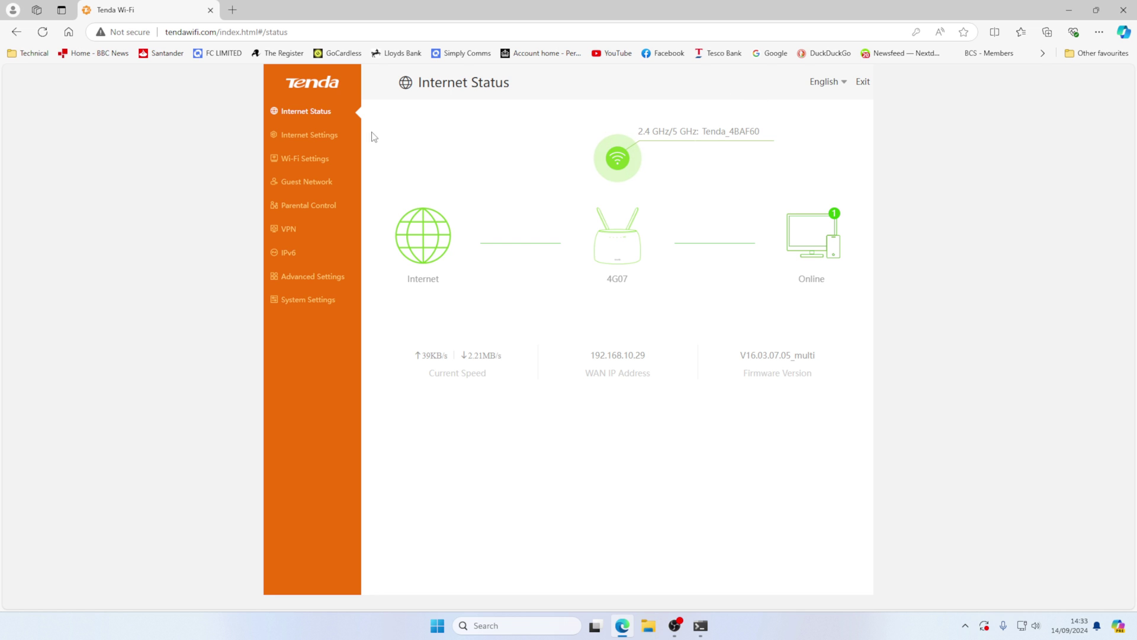
{"action": "left_click_drag", "start_coordinate": [314, 142], "coordinate": [338, 141]}
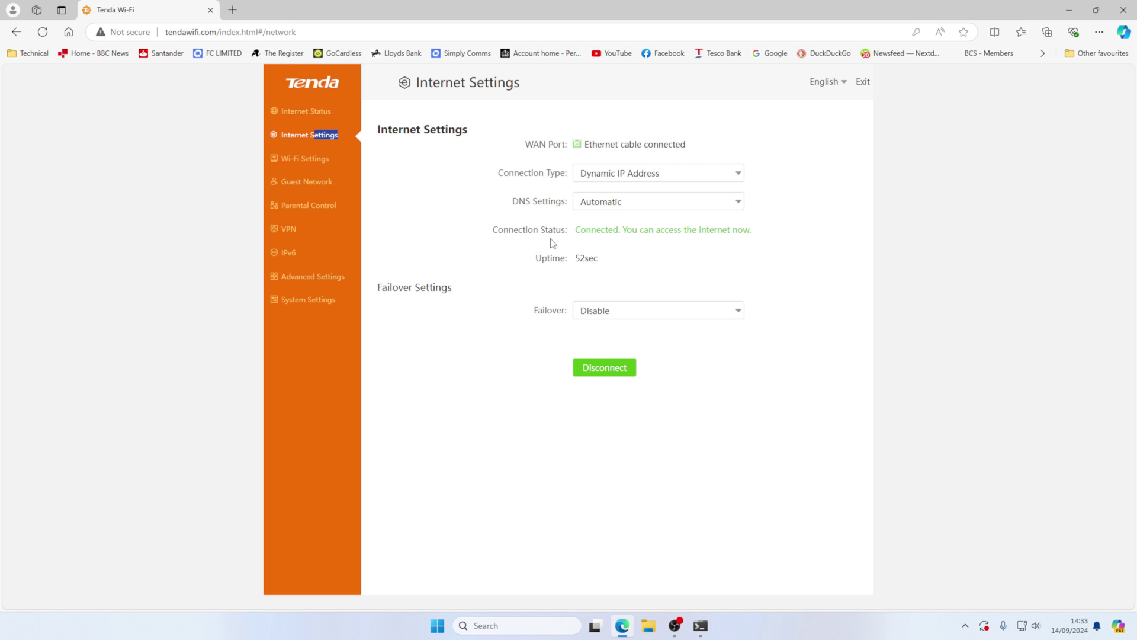
- Check the firmware version under System Settings > Firmware Upgrade, then open a new Edge tab
{"action": "left_click", "coordinate": [309, 303]}
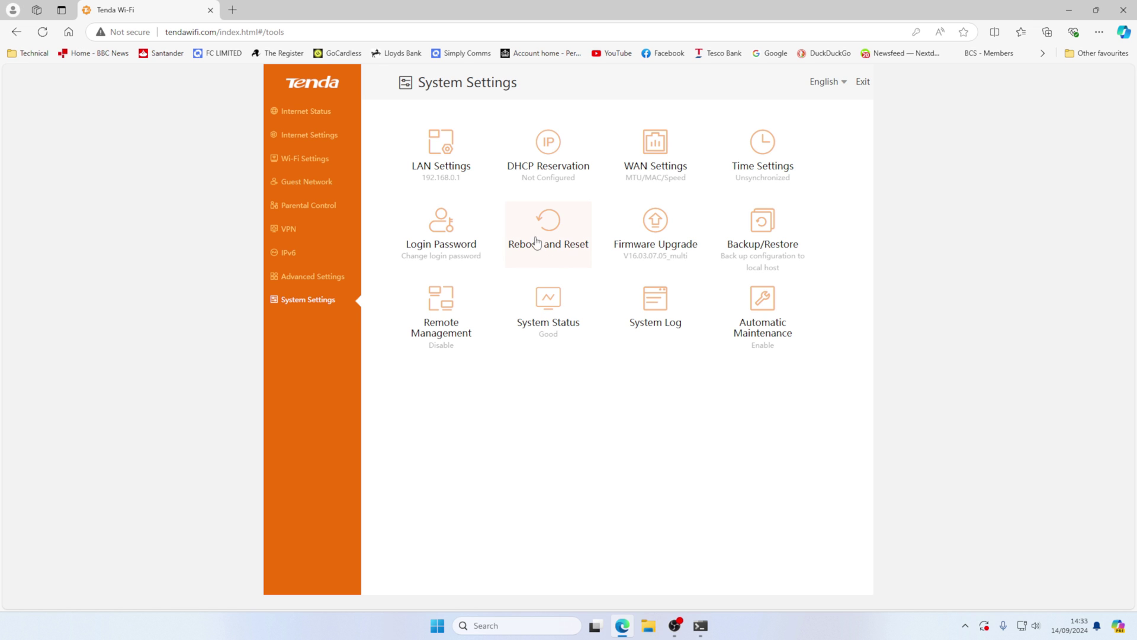
{"action": "left_click", "coordinate": [663, 239]}
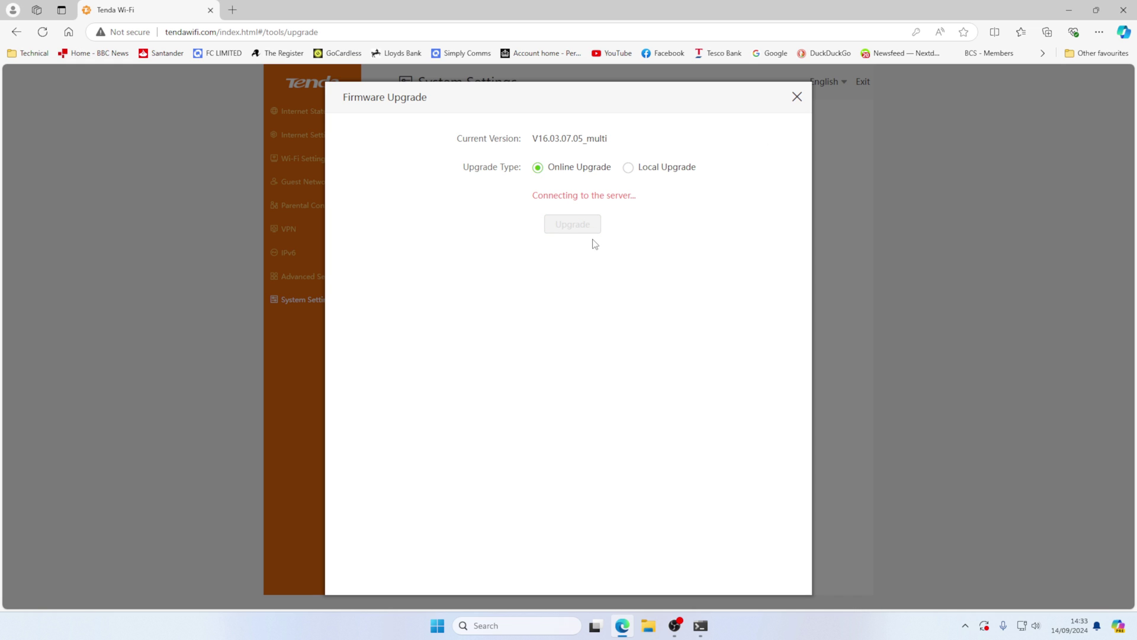
{"action": "mouse_move", "coordinate": [678, 625]}
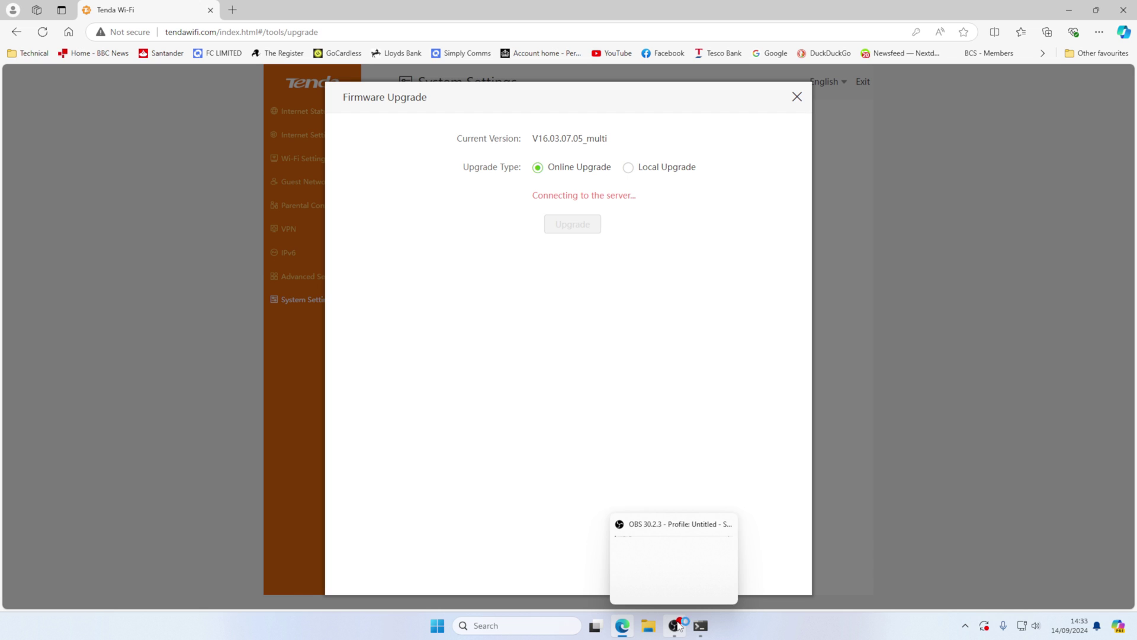
{"action": "key", "text": "ctrl+t"}
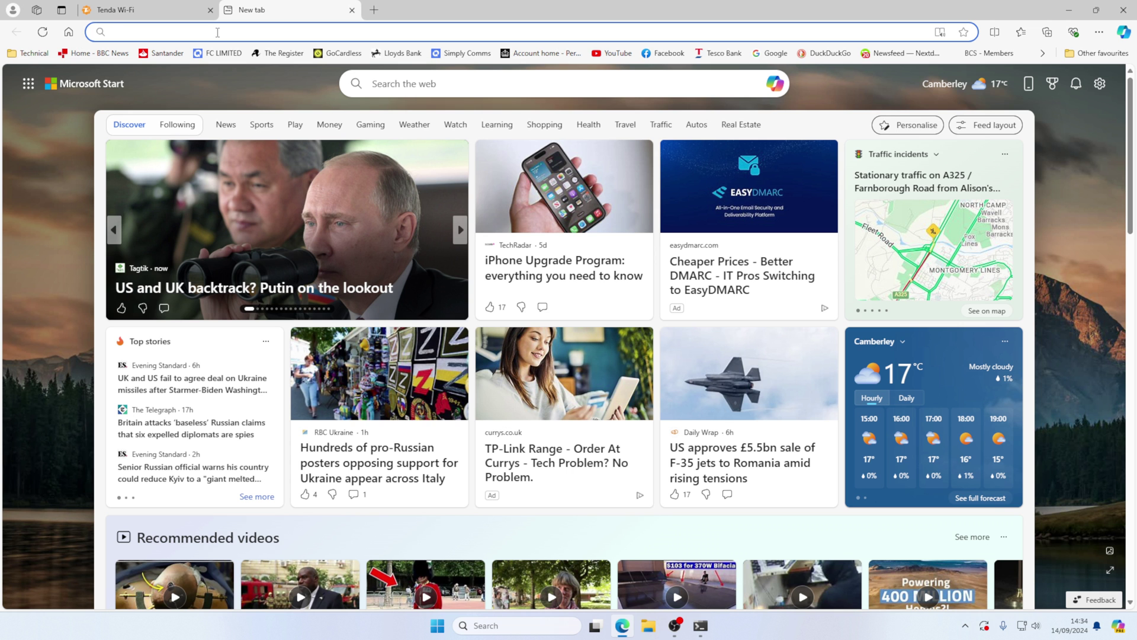
- Search the web for tendacdn and filter the Tenda downloads list to firmware
{"action": "type", "text": "ten"}
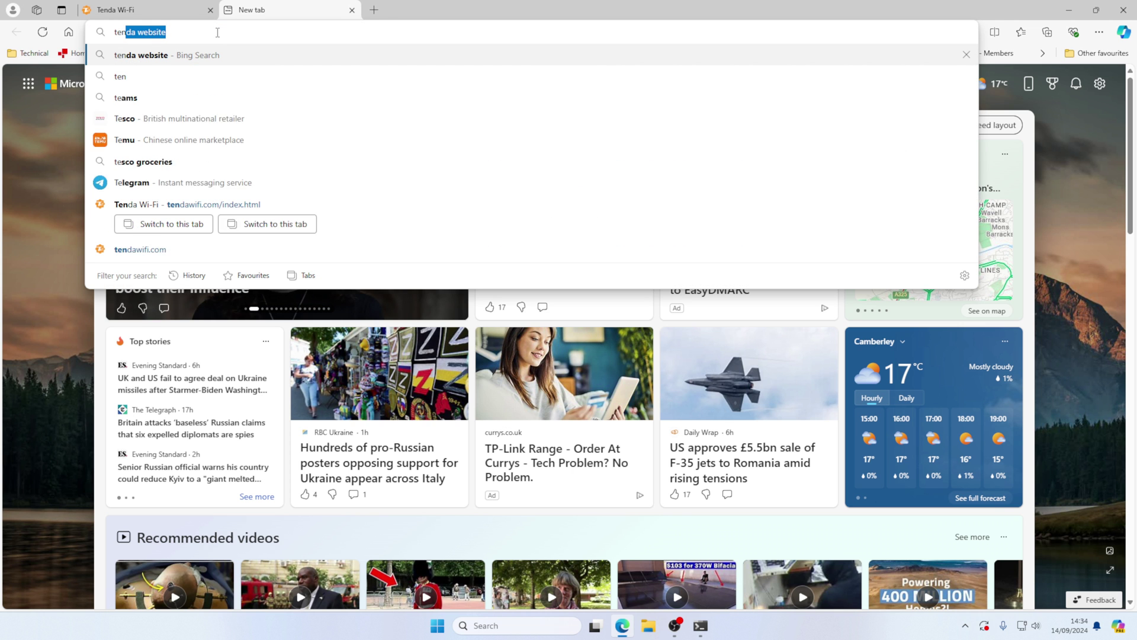
{"action": "type", "text": "dacdn"}
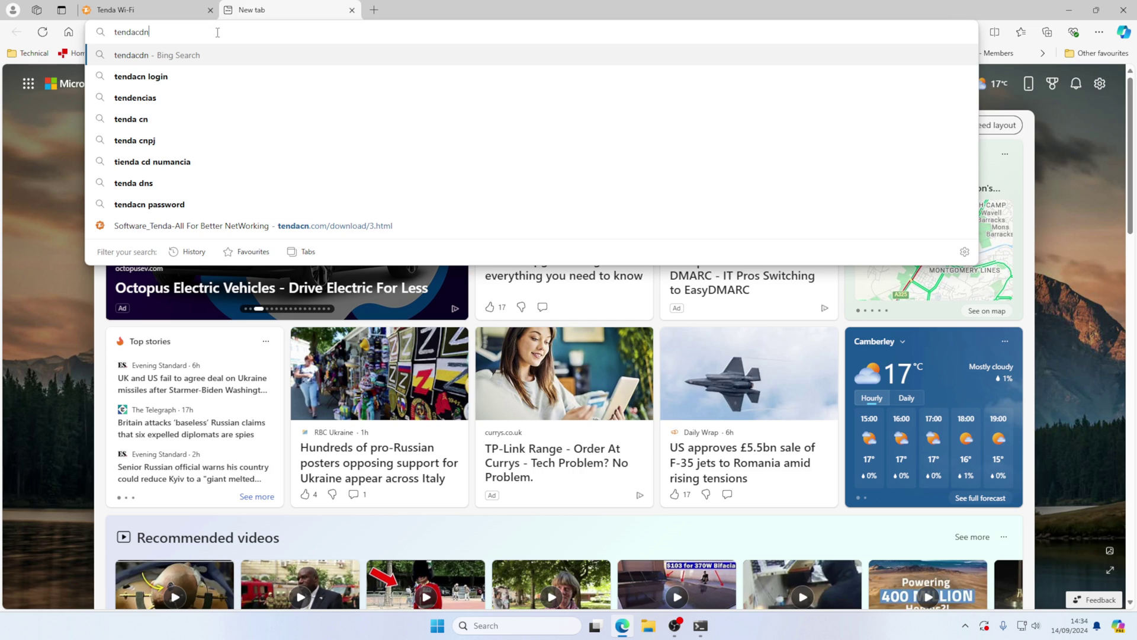
{"action": "key", "text": "Return"}
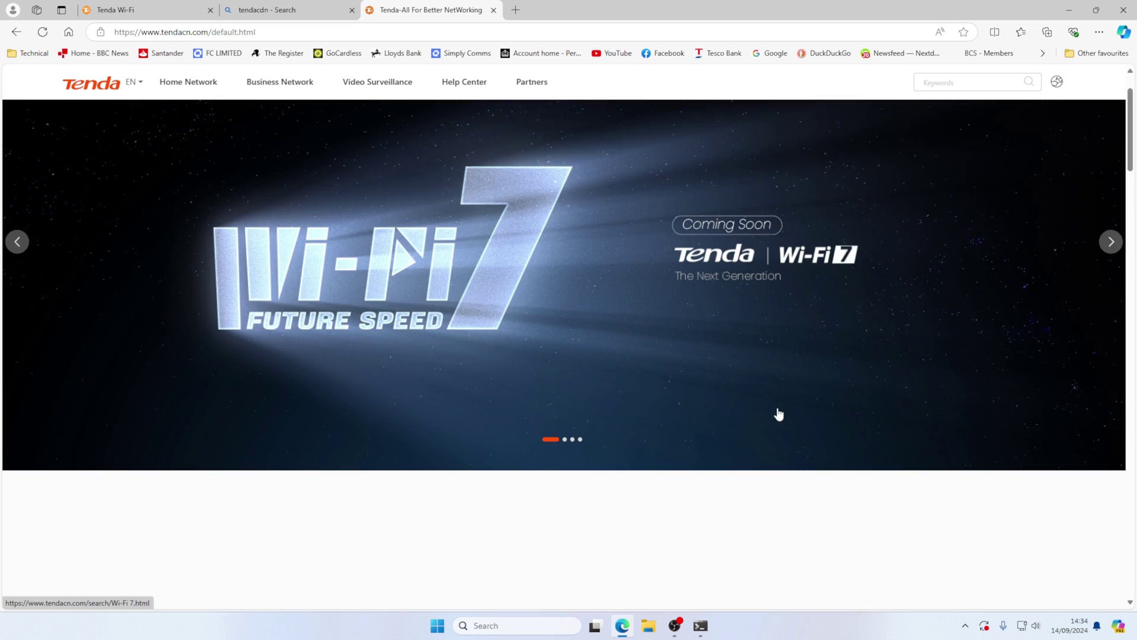
{"action": "scroll", "coordinate": [774, 406], "scroll_direction": "down", "scroll_amount": 15}
{"action": "scroll", "coordinate": [774, 407], "scroll_direction": "down", "scroll_amount": 5}
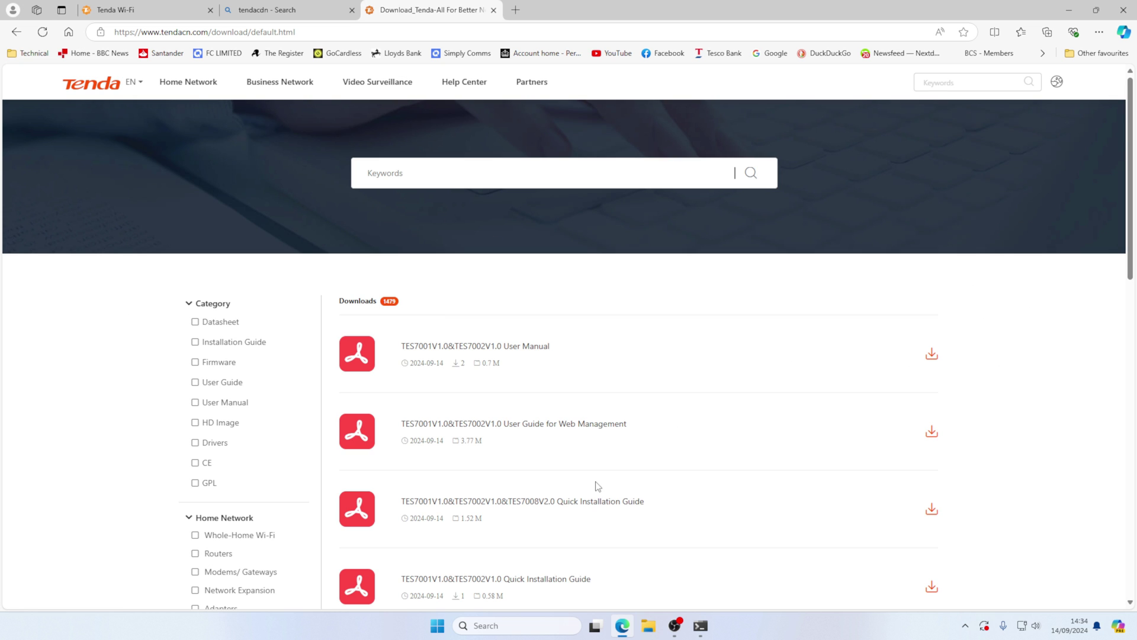
{"action": "left_click", "coordinate": [195, 363]}
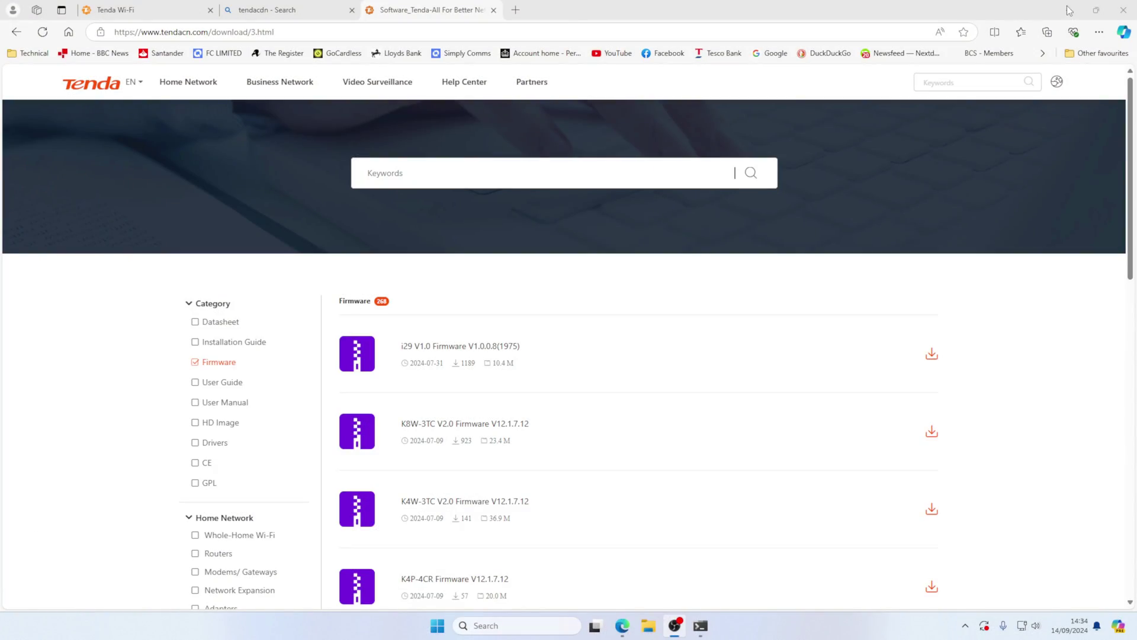
- Search the firmware downloads for 4G07 and download the 4G07v2.0 Firmware V04.07.01.06 zip
{"action": "left_click", "coordinate": [422, 146]}
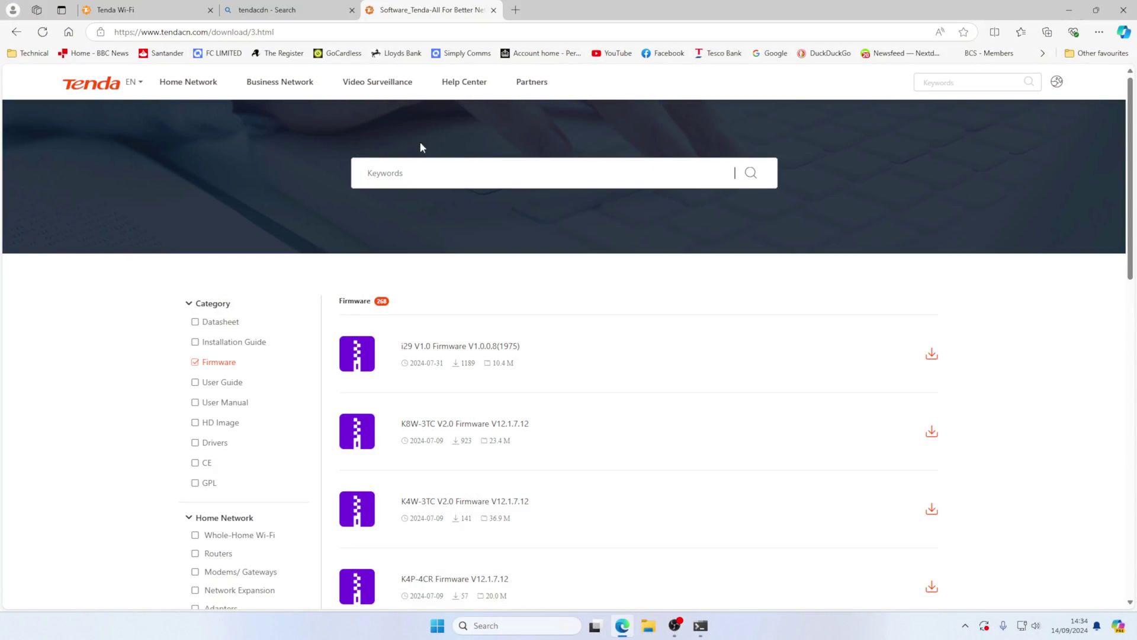
{"action": "left_click", "coordinate": [399, 173]}
{"action": "type", "text": "$"}
{"action": "key", "text": "BackSpace"}
{"action": "type", "text": "4G07"}
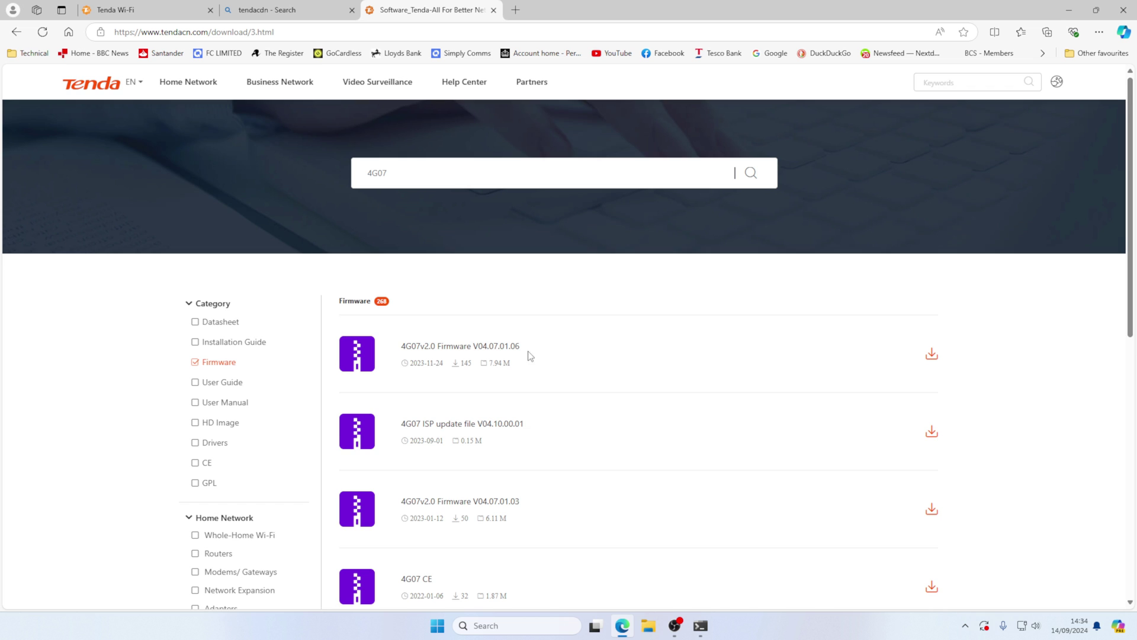
{"action": "scroll", "coordinate": [495, 338], "scroll_direction": "down", "scroll_amount": 1}
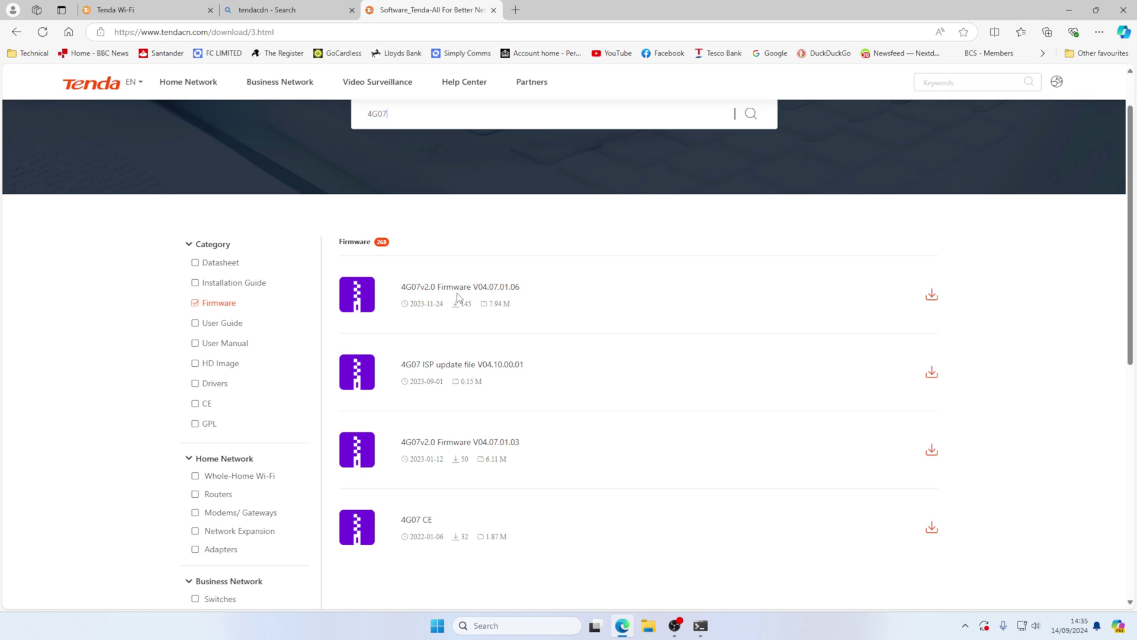
{"action": "left_click", "coordinate": [931, 295]}
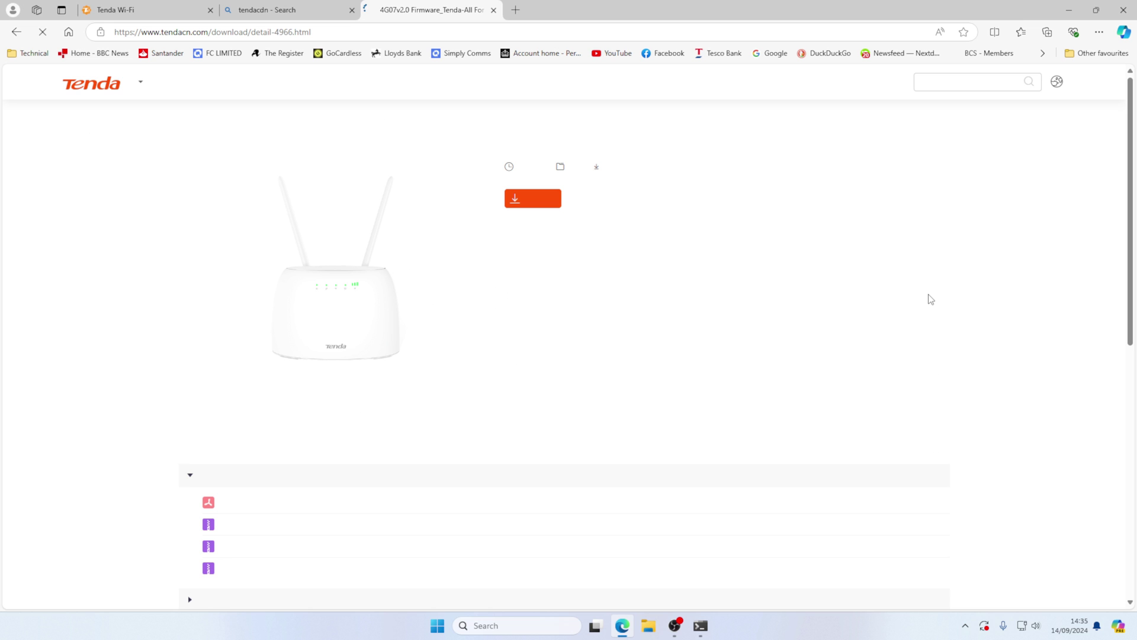
{"action": "left_click", "coordinate": [542, 201]}
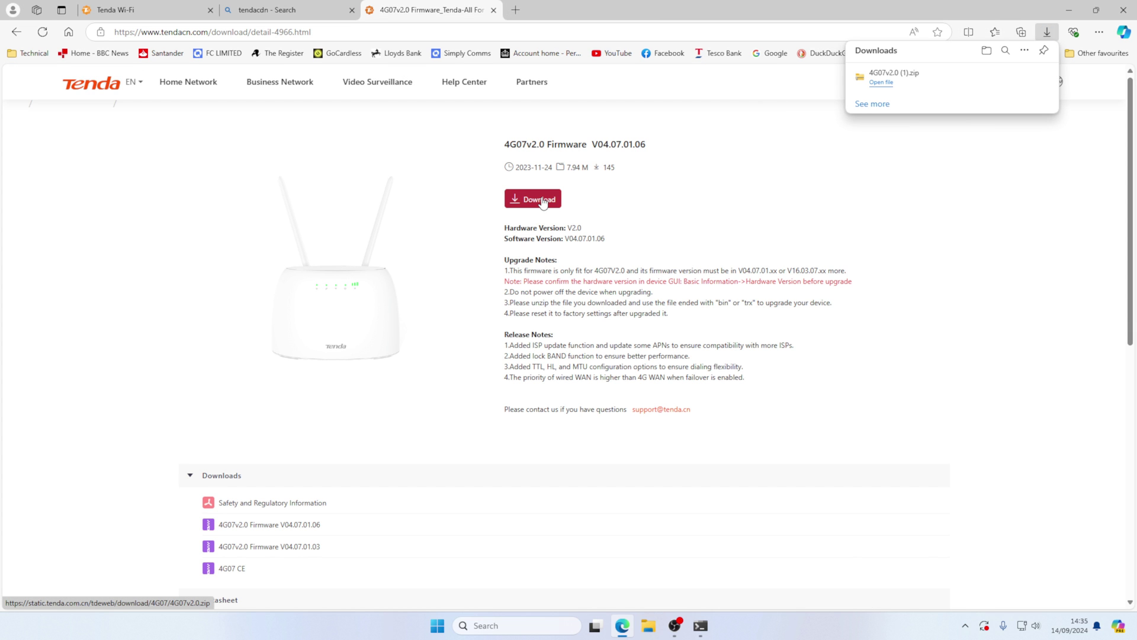
- Extract the firmware zip into Downloads, then close both Explorer windows and the firmware tab
{"action": "left_click", "coordinate": [883, 87]}
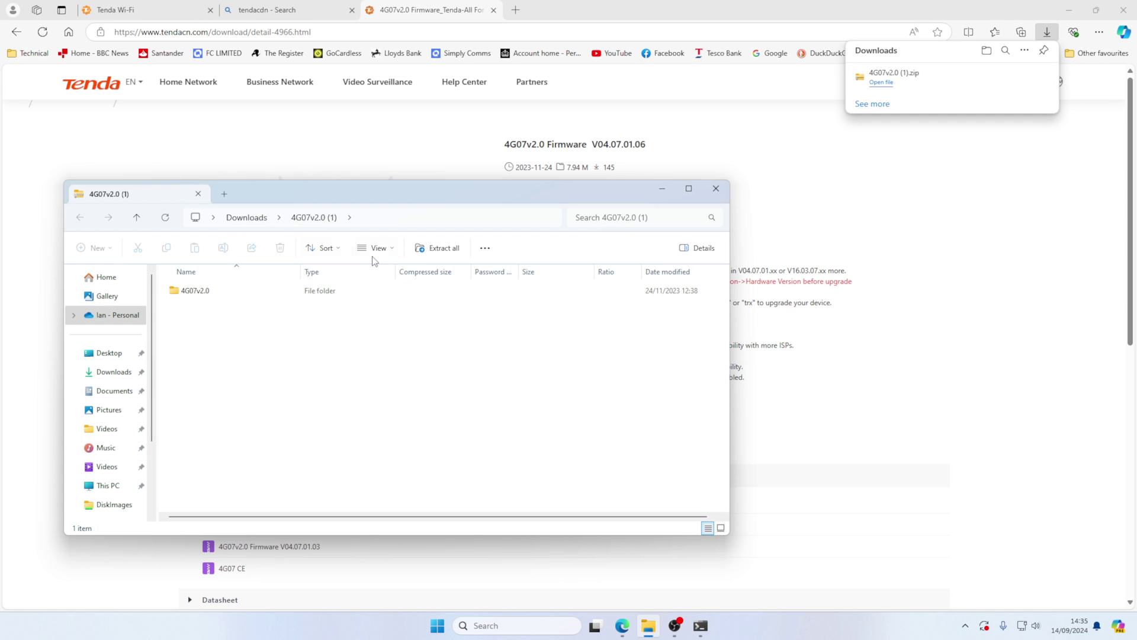
{"action": "left_click", "coordinate": [437, 248]}
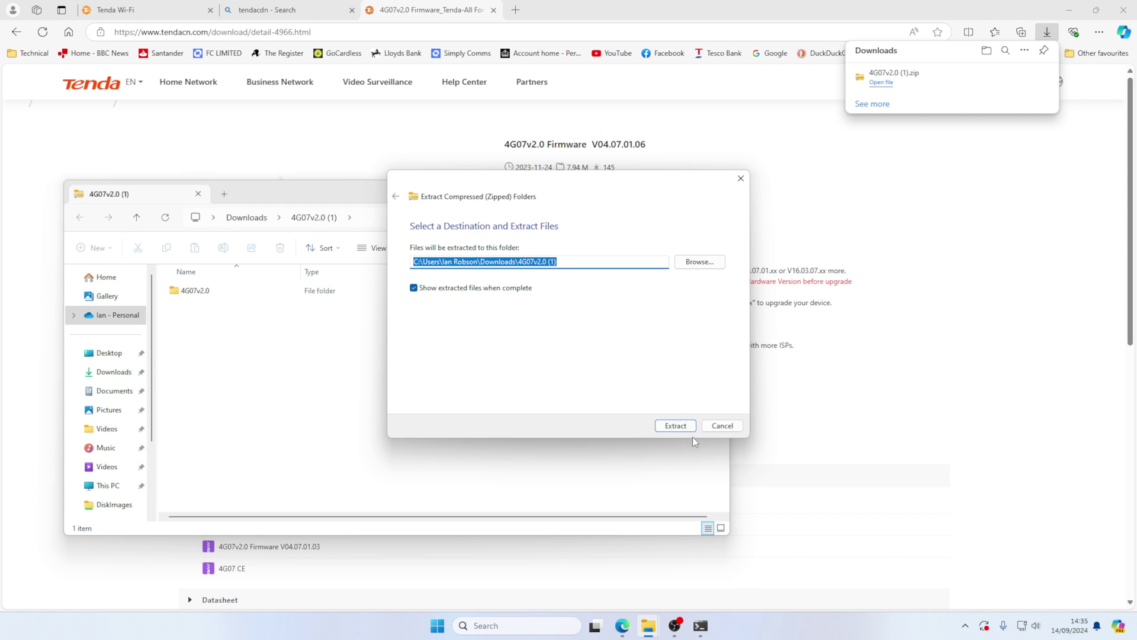
{"action": "left_click", "coordinate": [676, 426]}
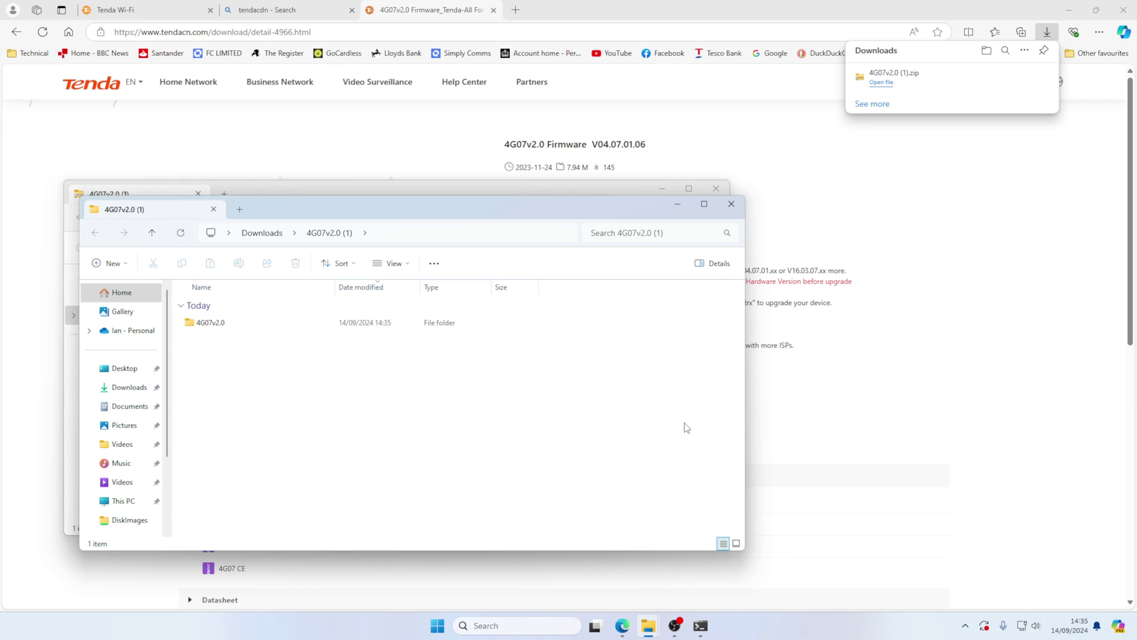
{"action": "left_click", "coordinate": [731, 203]}
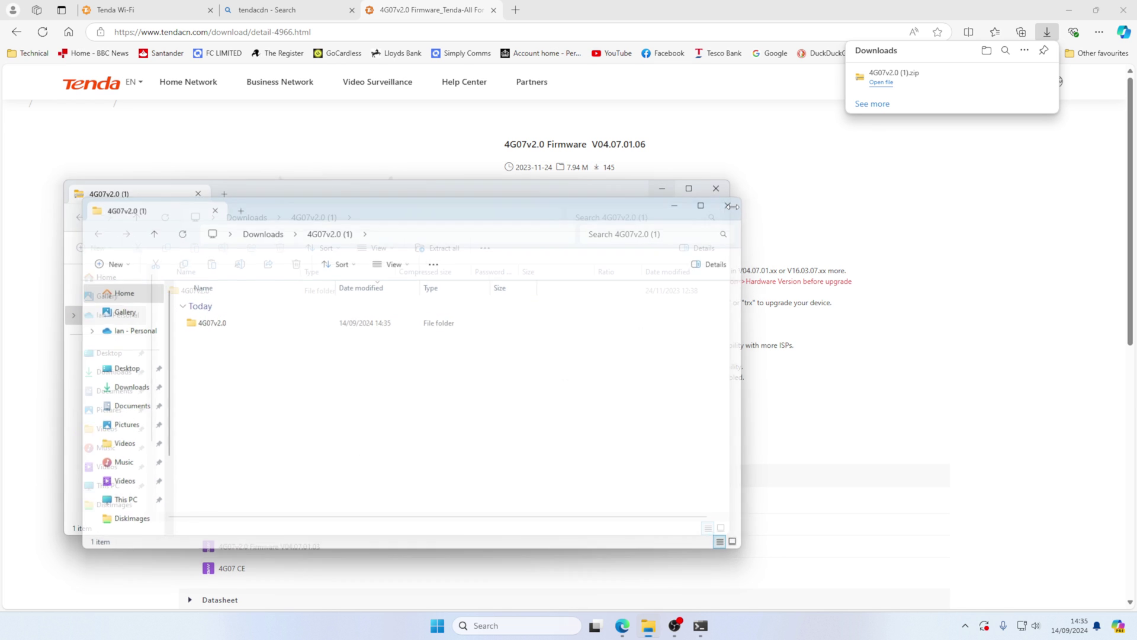
{"action": "left_click", "coordinate": [716, 188]}
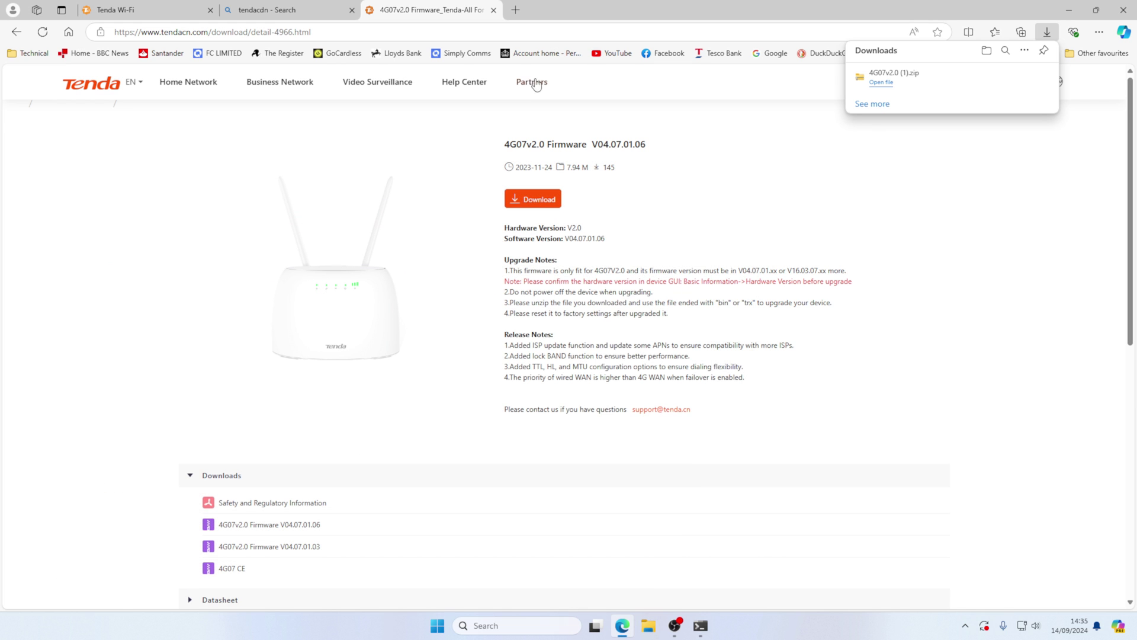
{"action": "left_click", "coordinate": [493, 9]}
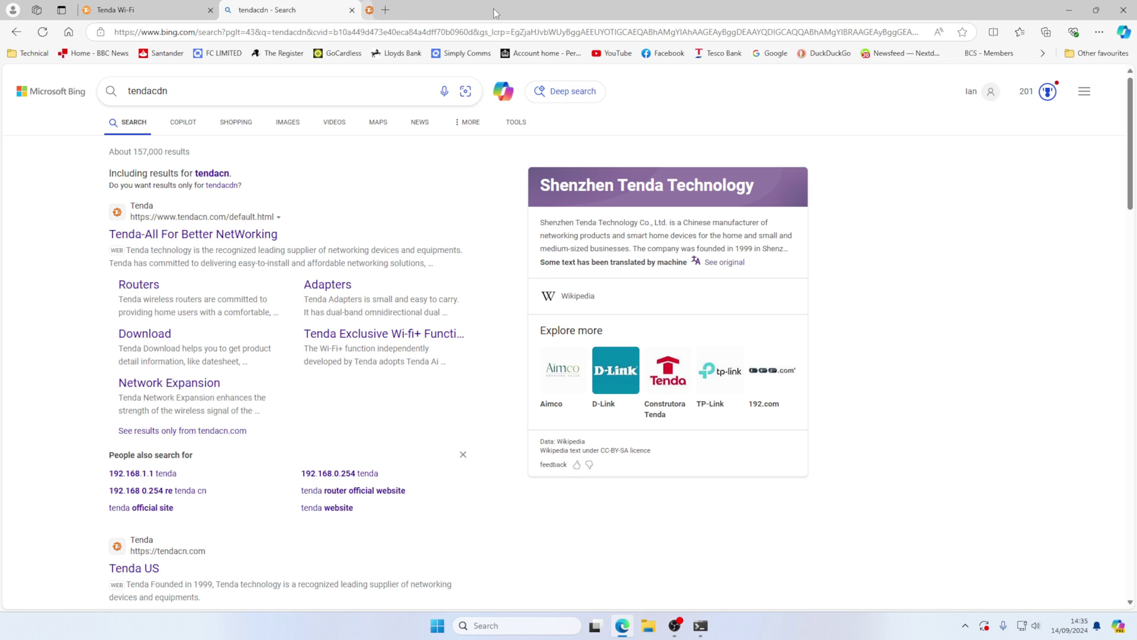
- Close the search tab and install US_4G07V2.0re_V04.07.01.06_multi_TDE01.bin via Local Upgrade
{"action": "left_click", "coordinate": [352, 10]}
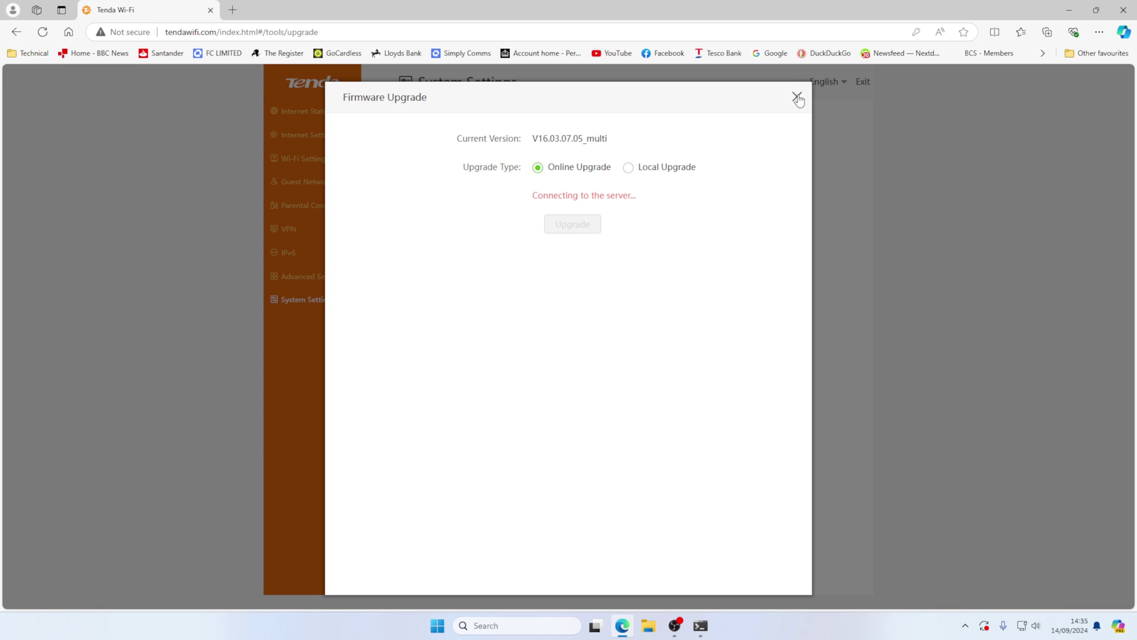
{"action": "left_click", "coordinate": [629, 168]}
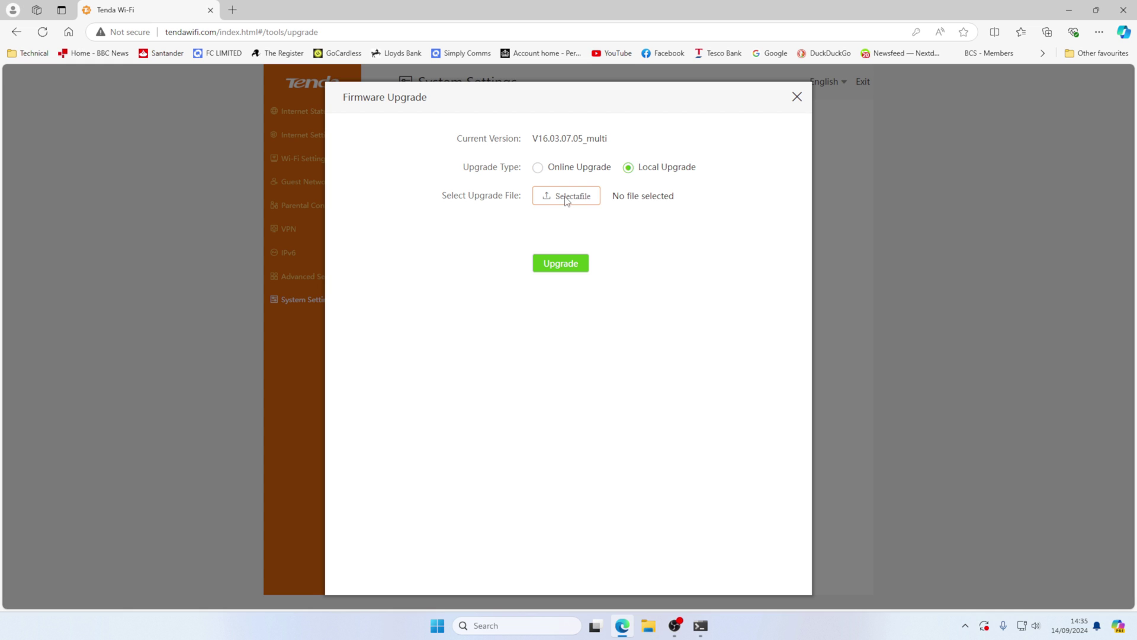
{"action": "left_click", "coordinate": [566, 201]}
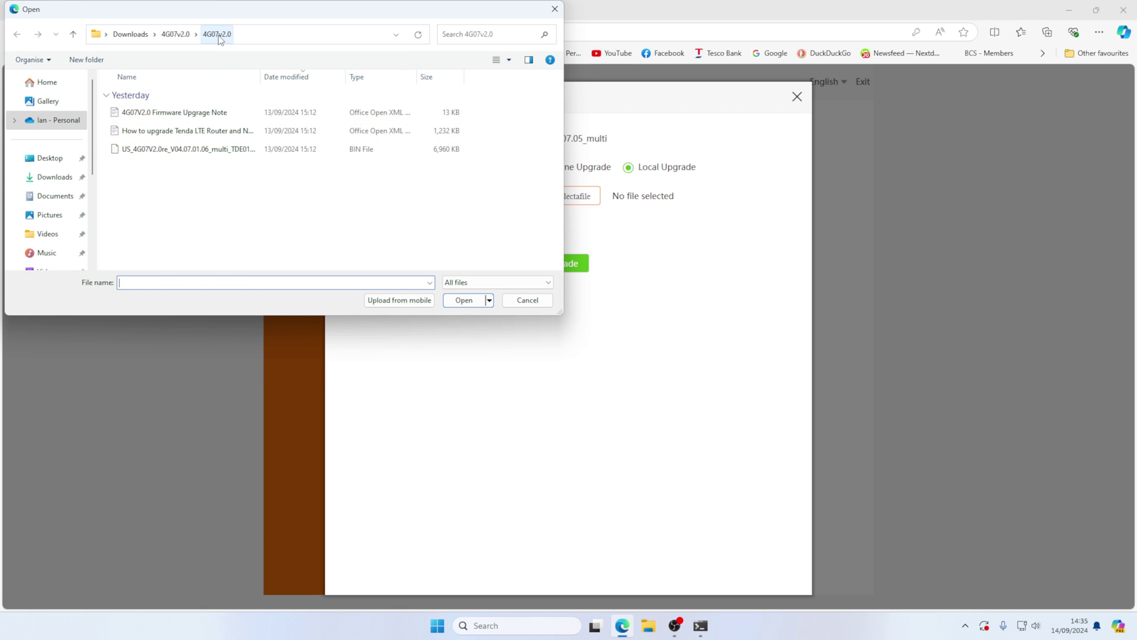
{"action": "left_click", "coordinate": [207, 153]}
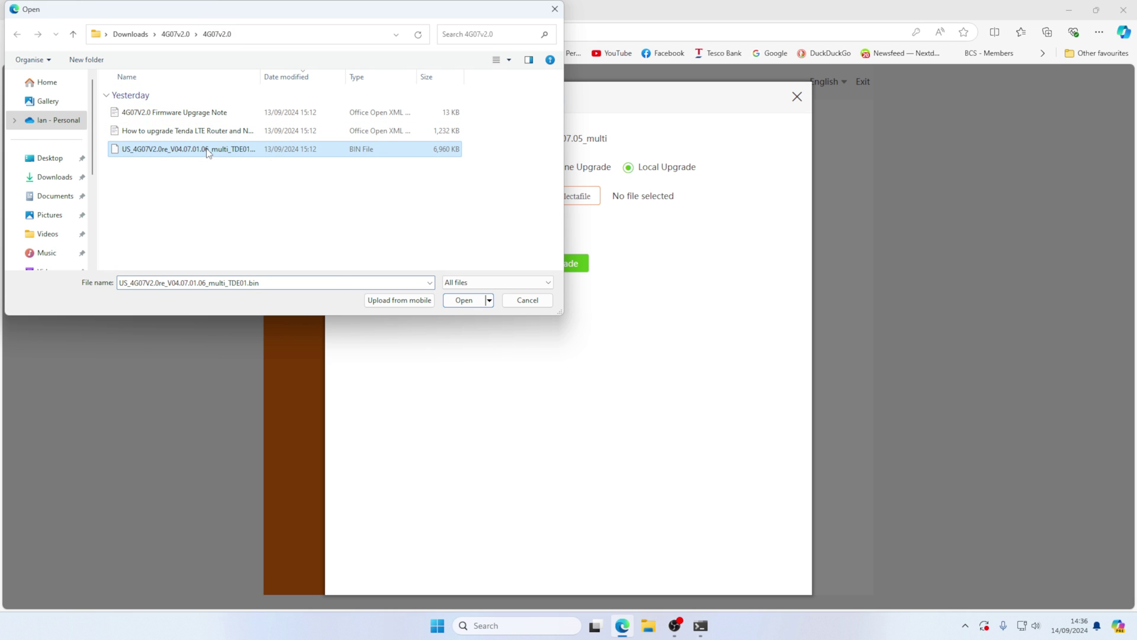
{"action": "left_click", "coordinate": [457, 301]}
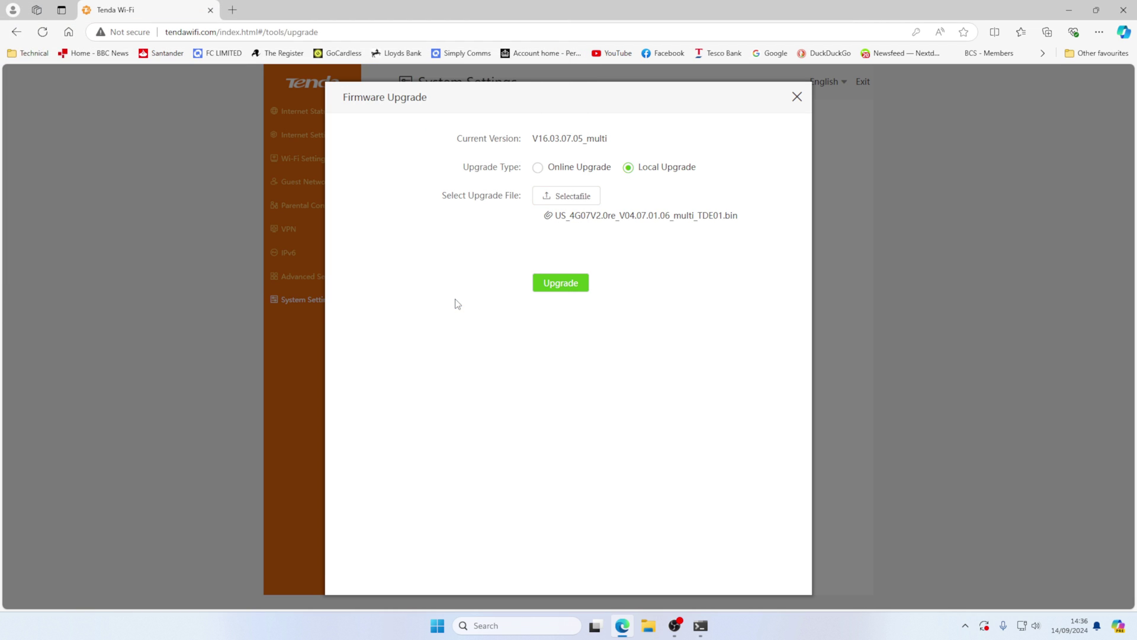
{"action": "left_click", "coordinate": [573, 286]}
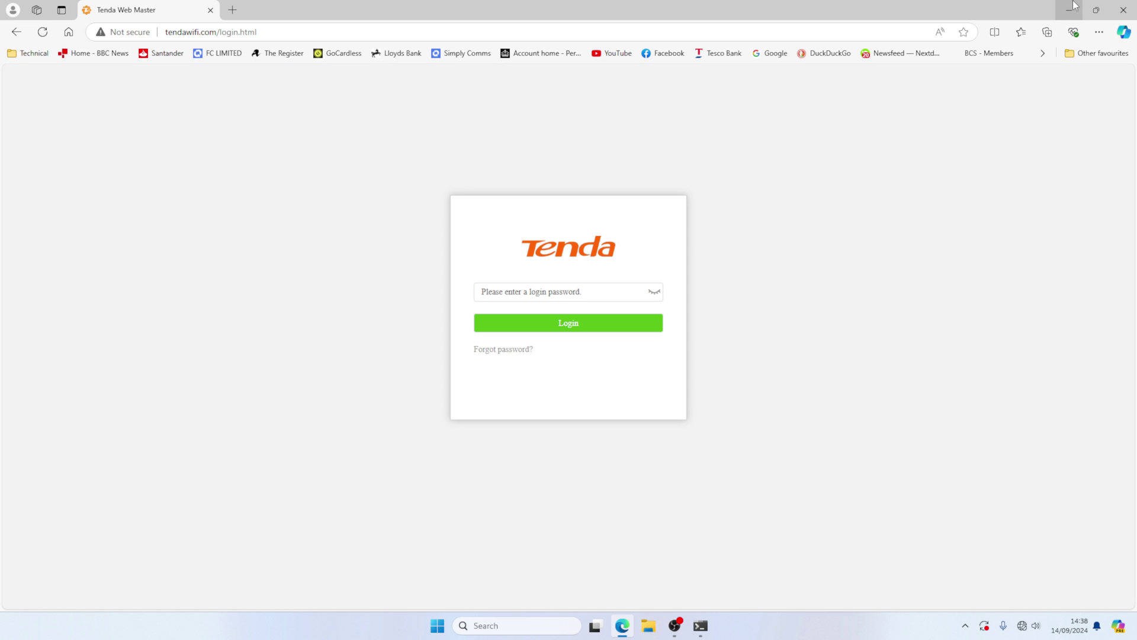
- Log back in to the router admin with the login password
{"action": "left_click", "coordinate": [615, 292]}
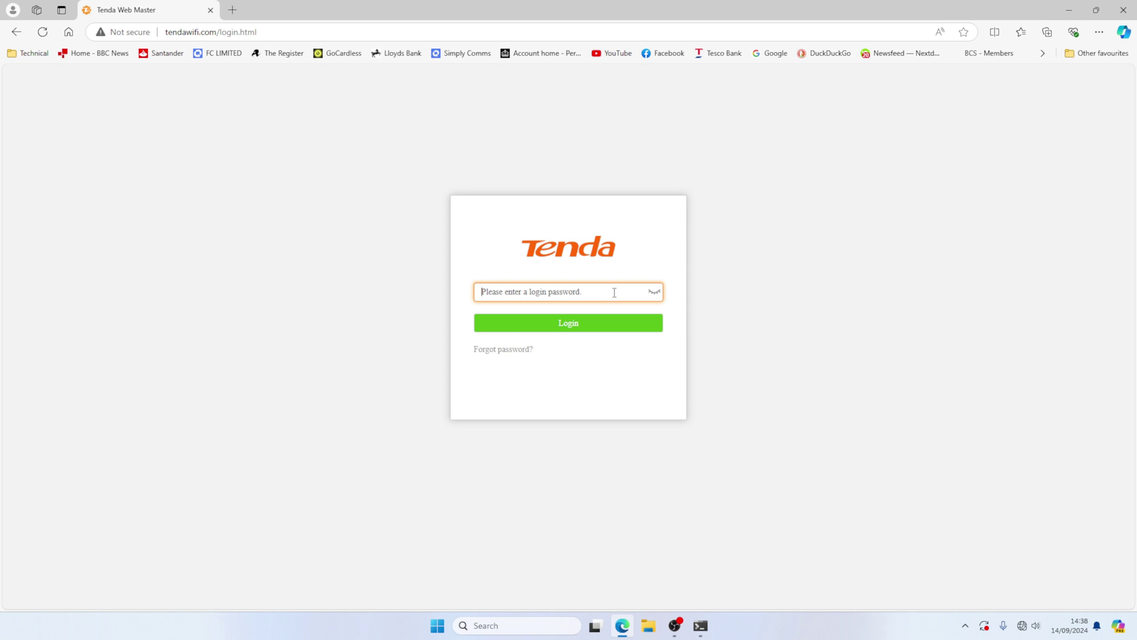
{"action": "key", "text": "ctrl+v"}
{"action": "key", "text": "Return"}
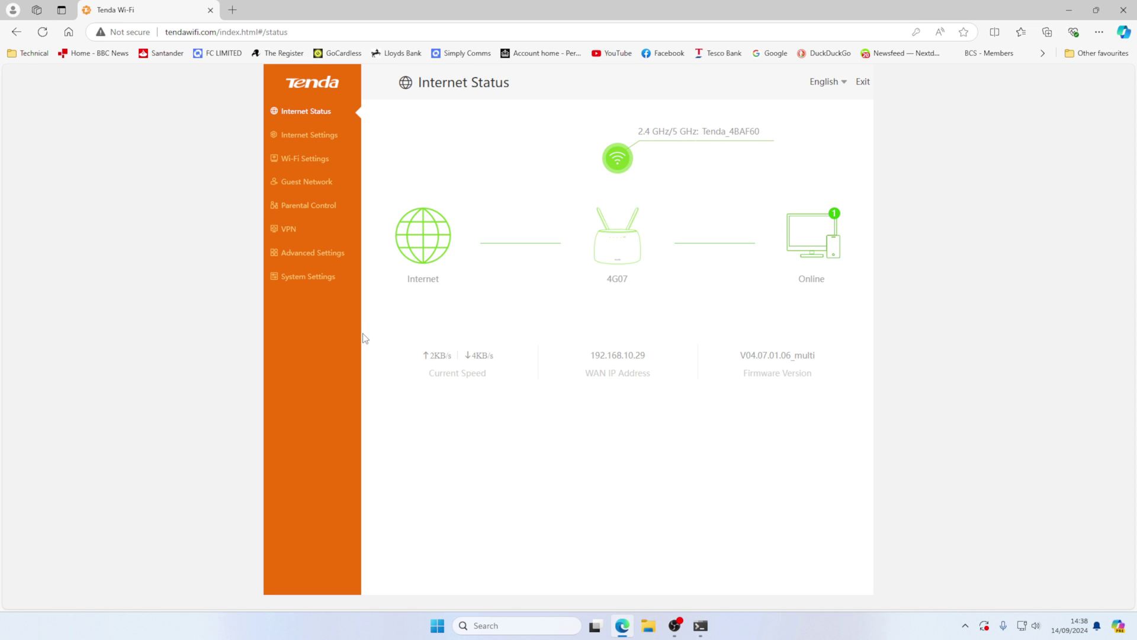
- Check under System Settings > Firmware Upgrade that the version reads V04.07.01.06_multi
{"action": "left_click", "coordinate": [297, 279]}
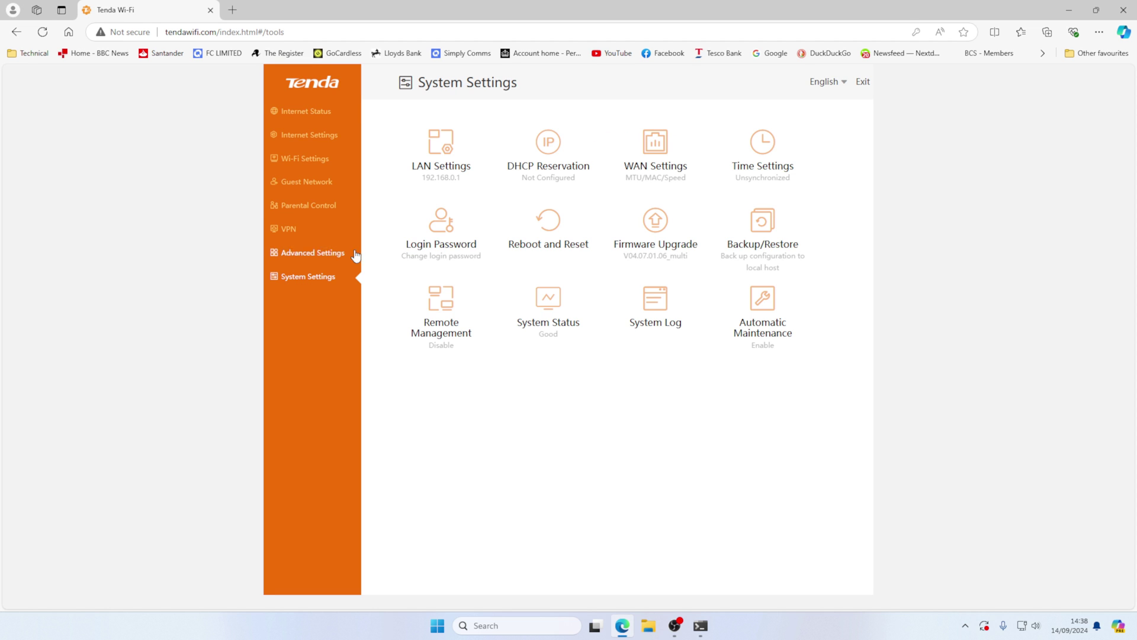
{"action": "left_click", "coordinate": [647, 249]}
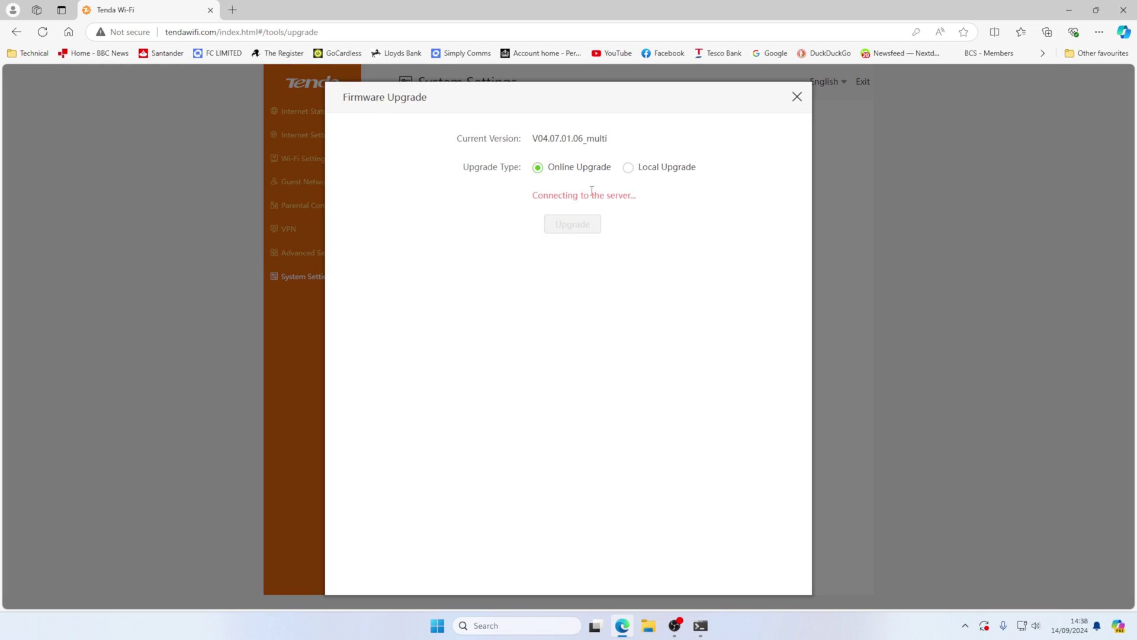
{"action": "left_click_drag", "start_coordinate": [540, 138], "coordinate": [564, 139]}
{"action": "left_click", "coordinate": [590, 148]}
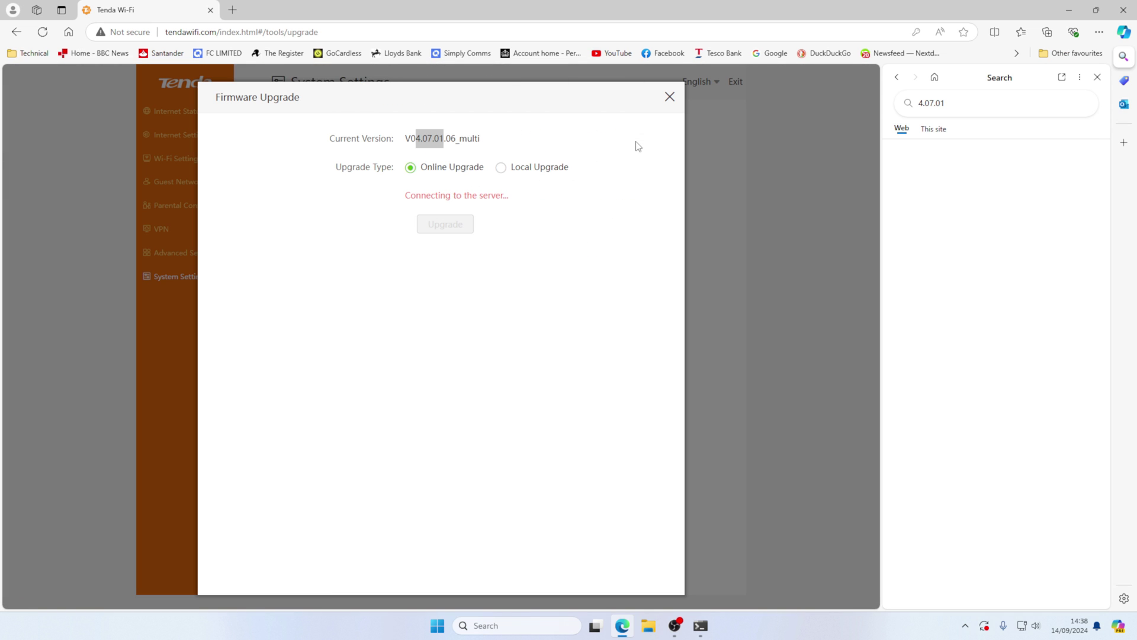
{"action": "left_click", "coordinate": [1098, 78]}
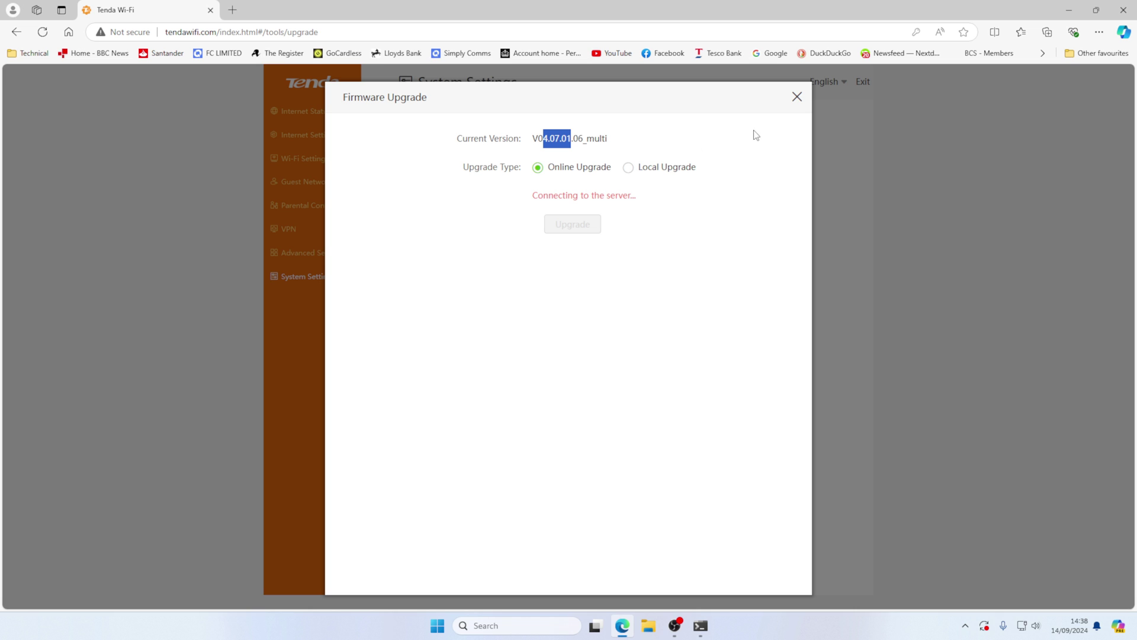
{"action": "left_click", "coordinate": [794, 100]}
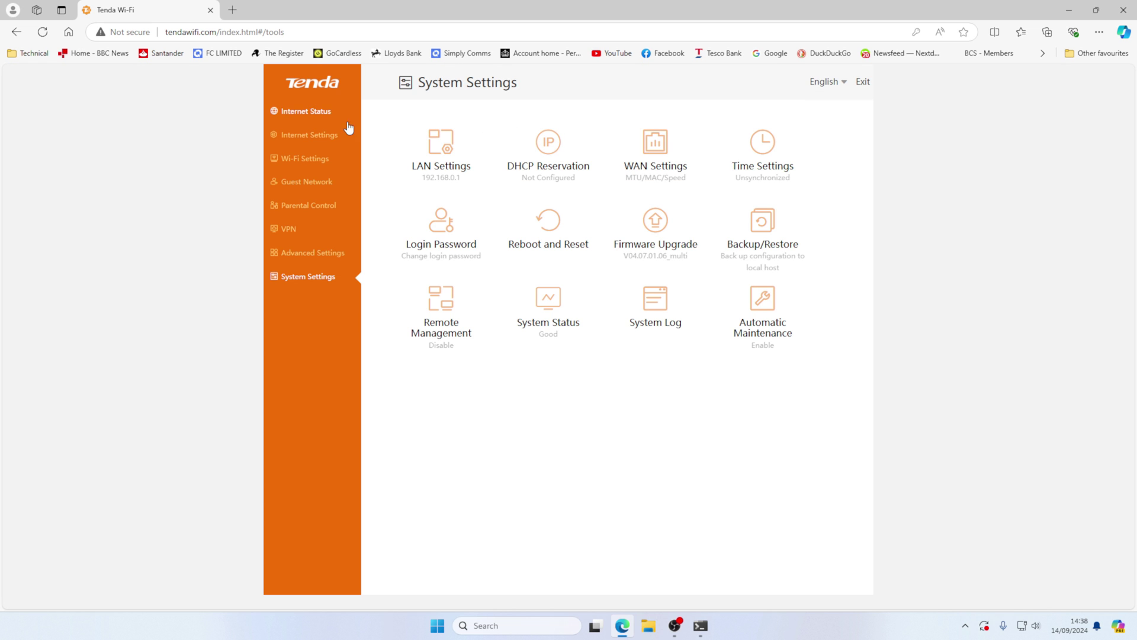
- Look over Internet Settings, then open the Reboot and Reset options in System Settings
{"action": "left_click", "coordinate": [308, 111]}
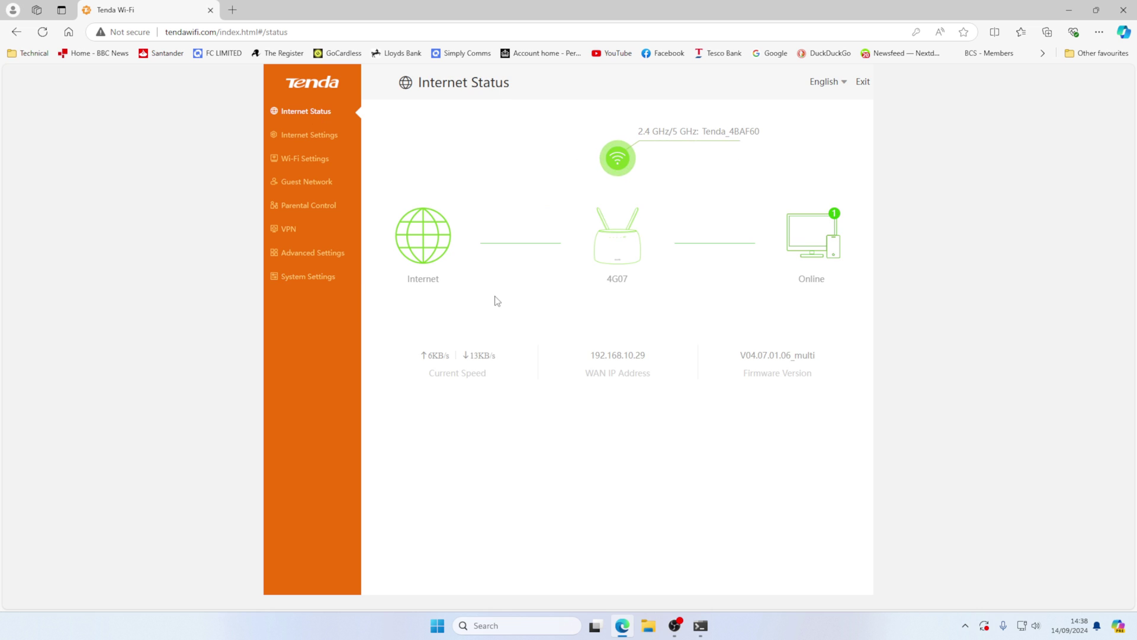
{"action": "left_click", "coordinate": [323, 139]}
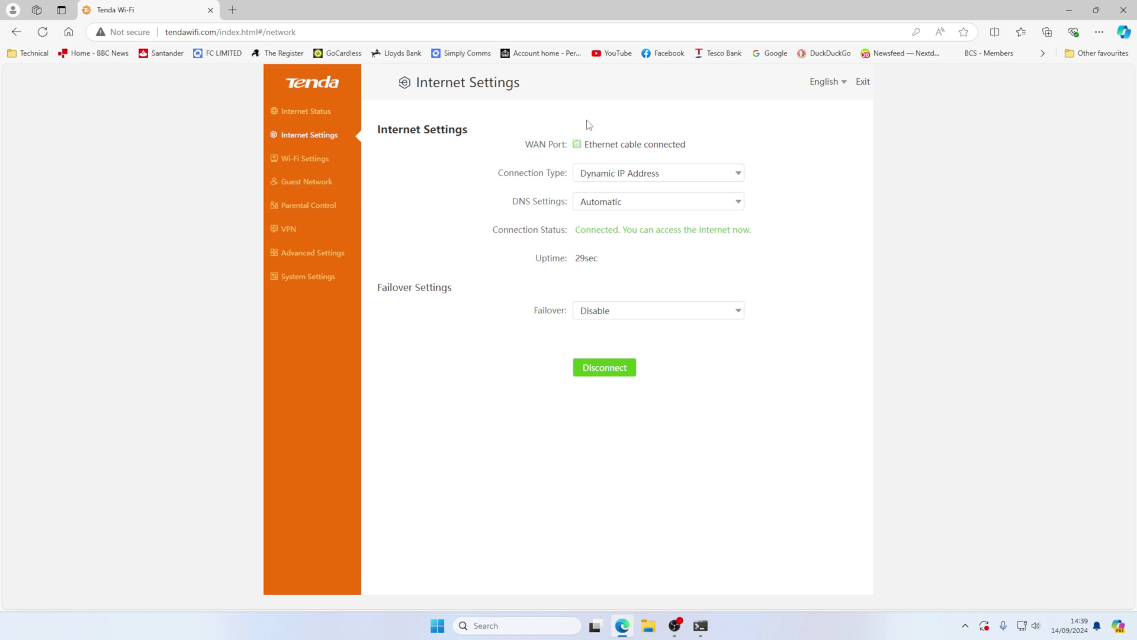
{"action": "left_click", "coordinate": [308, 278]}
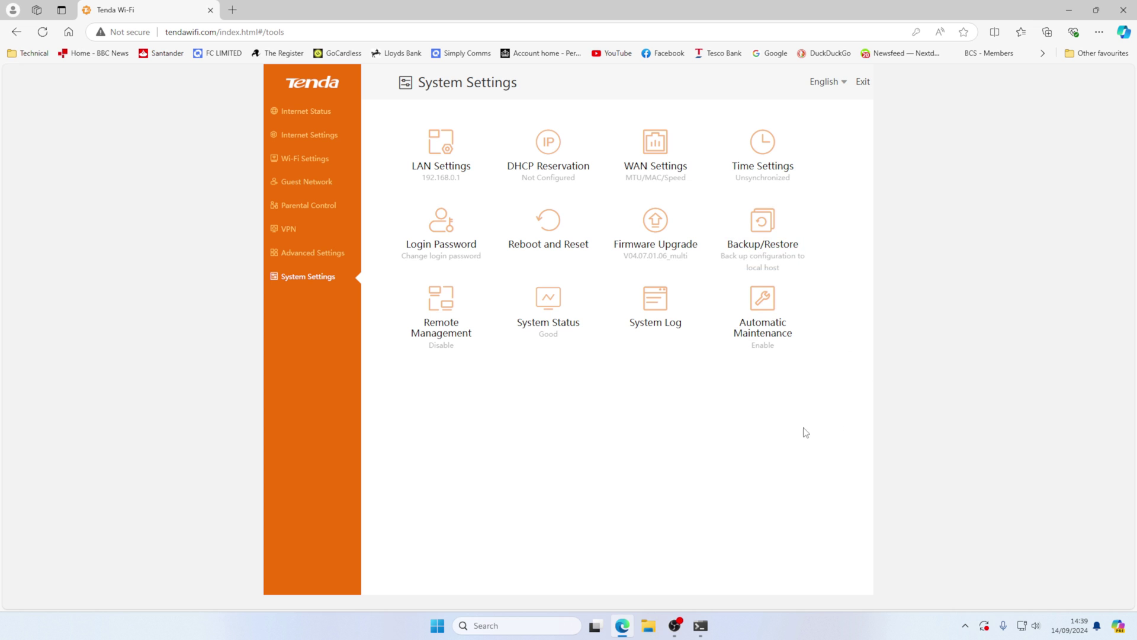
{"action": "left_click", "coordinate": [554, 227]}
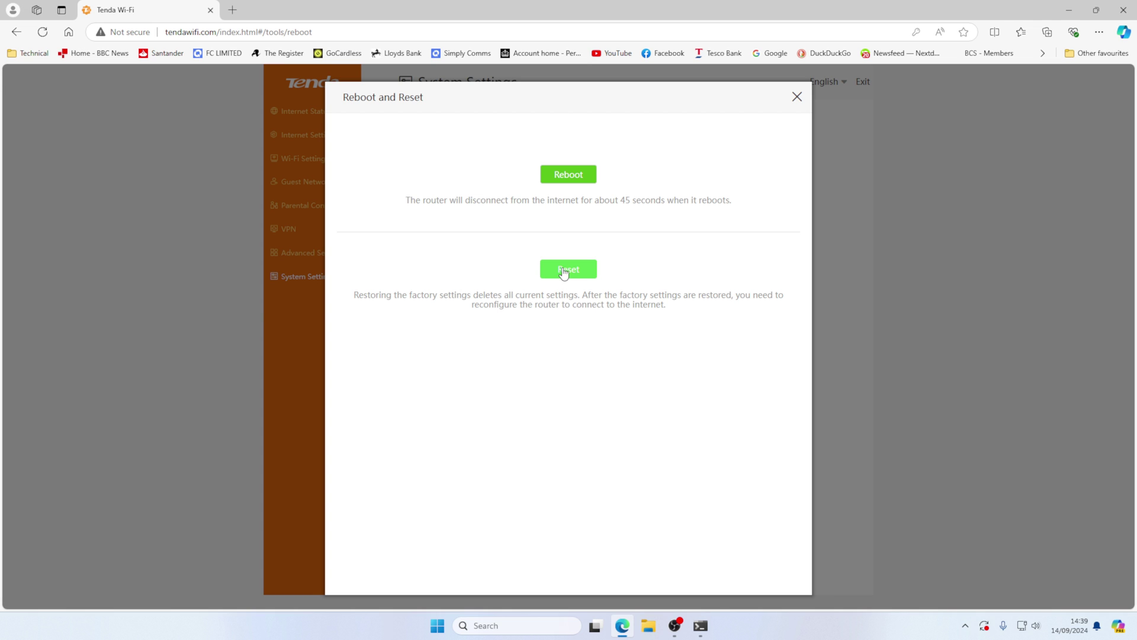
- Reset the router to factory defaults and wait for the Quick Setup Wizard
{"action": "left_click", "coordinate": [563, 272]}
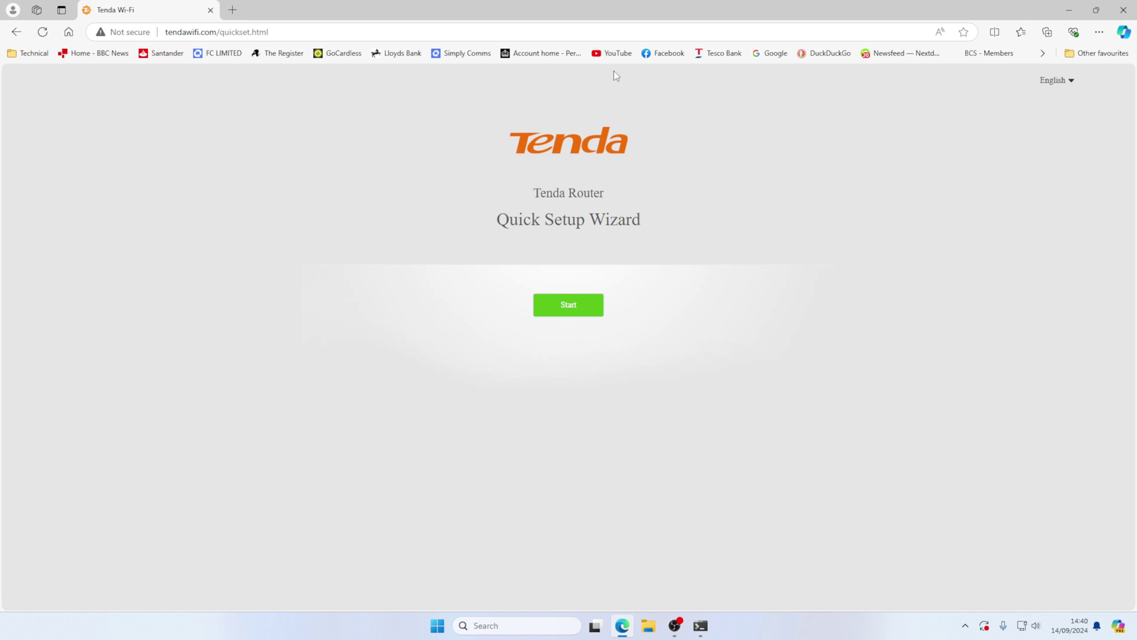
- Finish the wizard with Wi-Fi Tenda_4BAF60 and a new login password, declining Edge's save prompt
{"action": "left_click", "coordinate": [585, 307]}
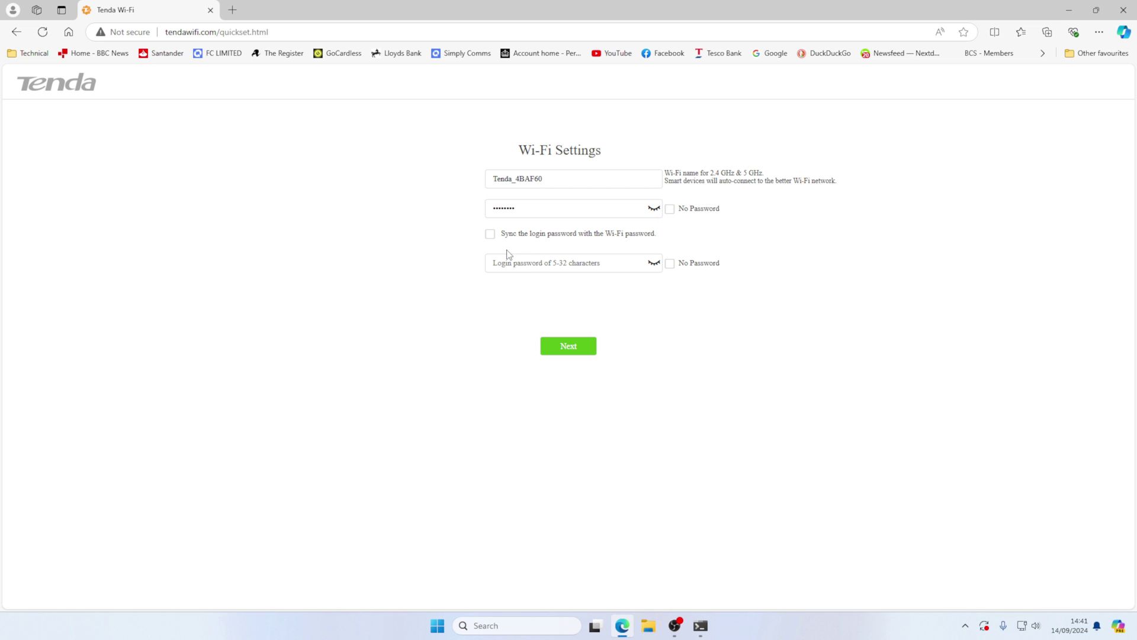
{"action": "left_click", "coordinate": [514, 270]}
{"action": "type", "text": "admin"}
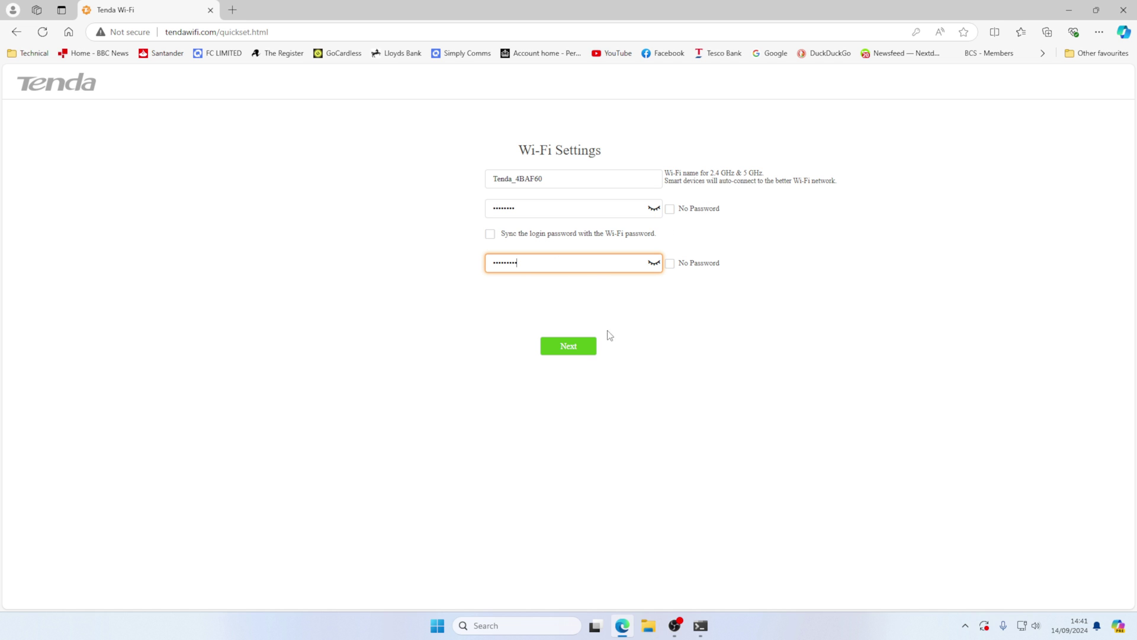
{"action": "left_click", "coordinate": [570, 351]}
{"action": "left_click", "coordinate": [930, 175]}
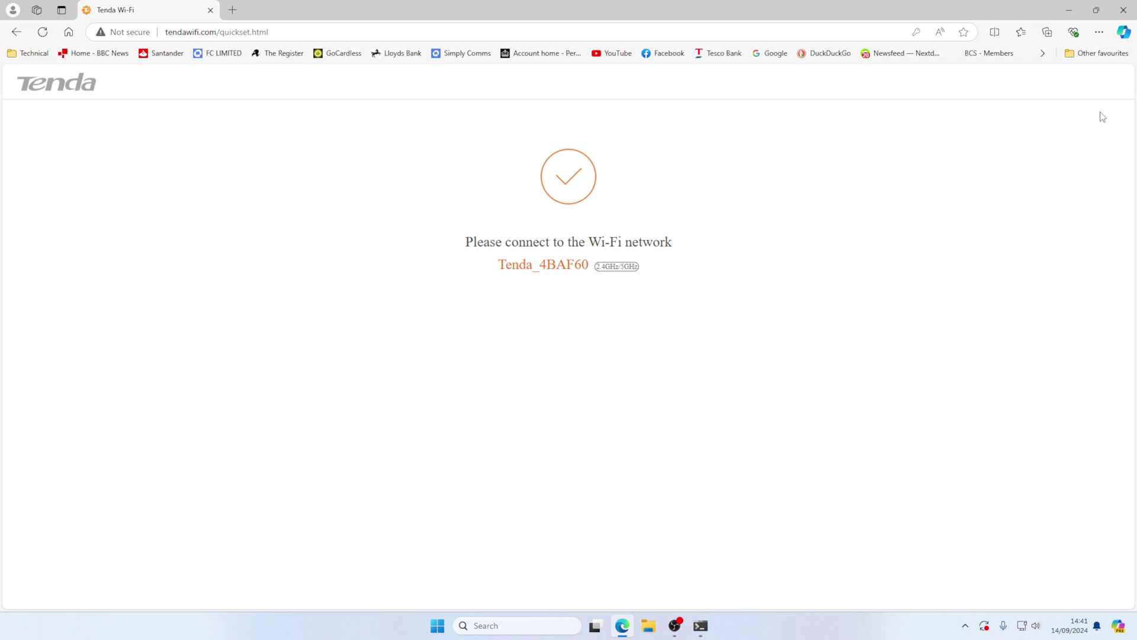
{"action": "double_click", "coordinate": [222, 31]}
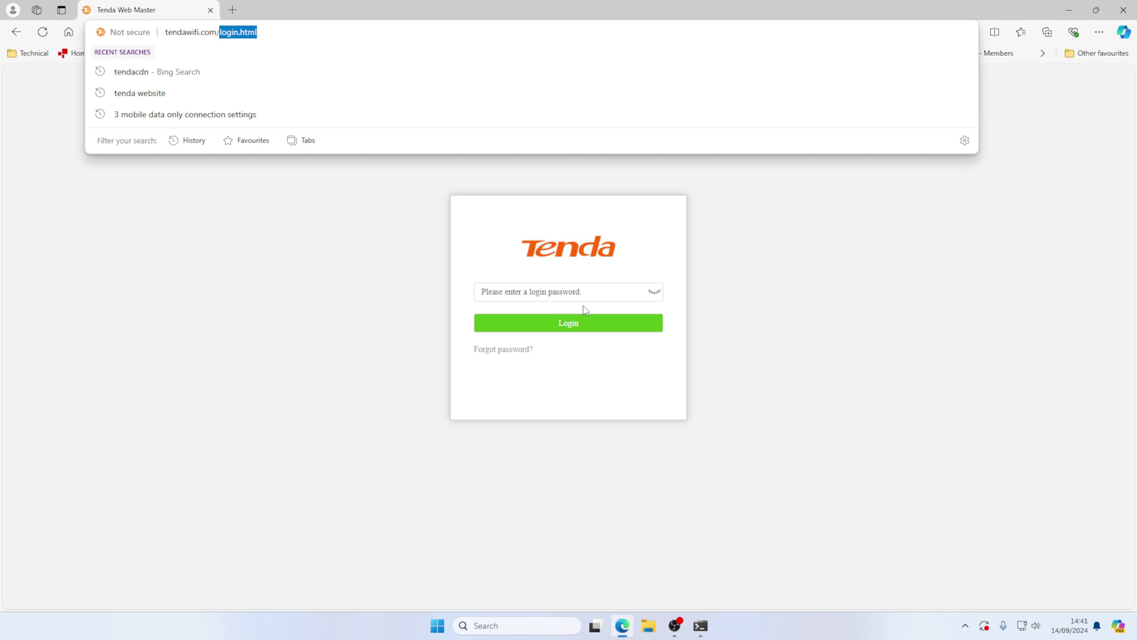
- Sign in to the router with the new login password
{"action": "left_click", "coordinate": [580, 290]}
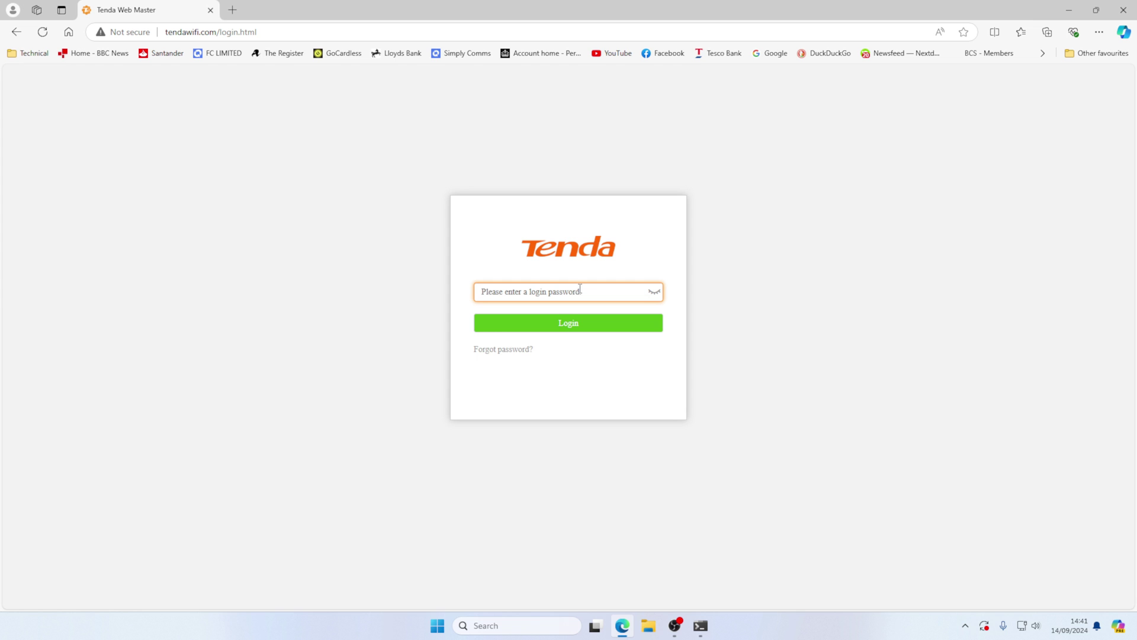
{"action": "type", "text": "admin"}
{"action": "key", "text": "Return"}
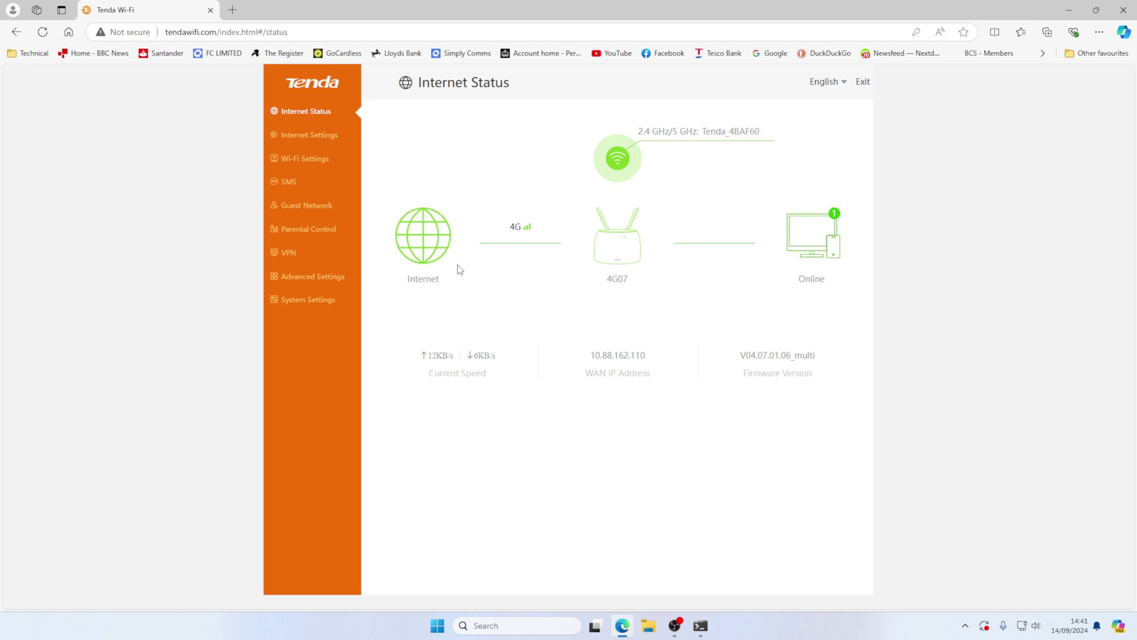
- Run the online firmware check, which reports no version later than V04.07.01.06_multi
{"action": "left_click", "coordinate": [321, 302]}
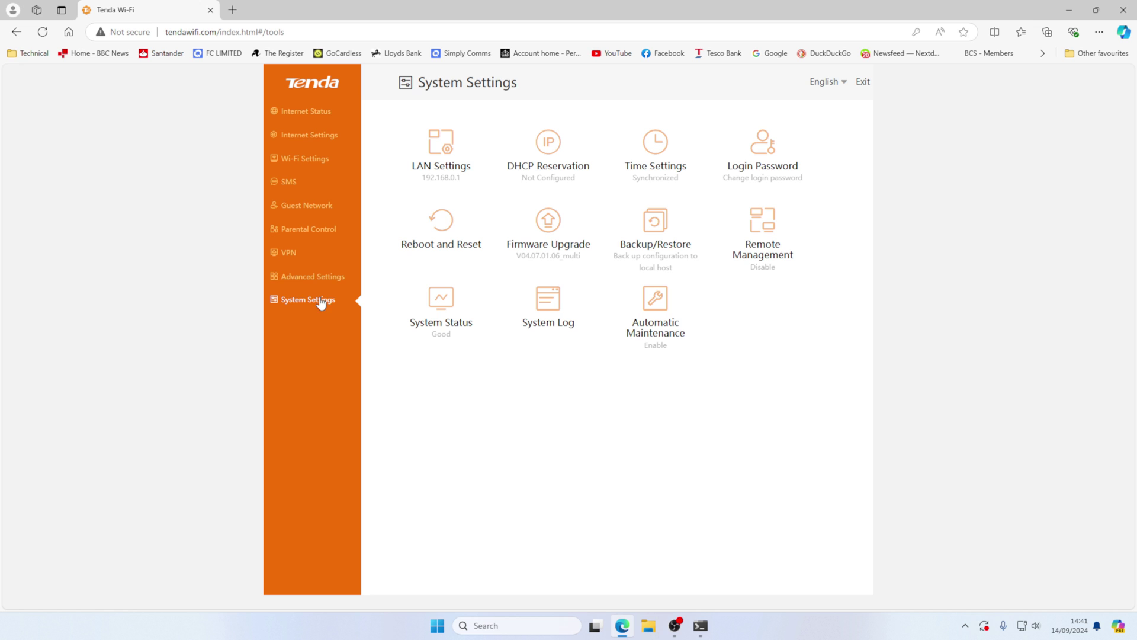
{"action": "left_click", "coordinate": [554, 234]}
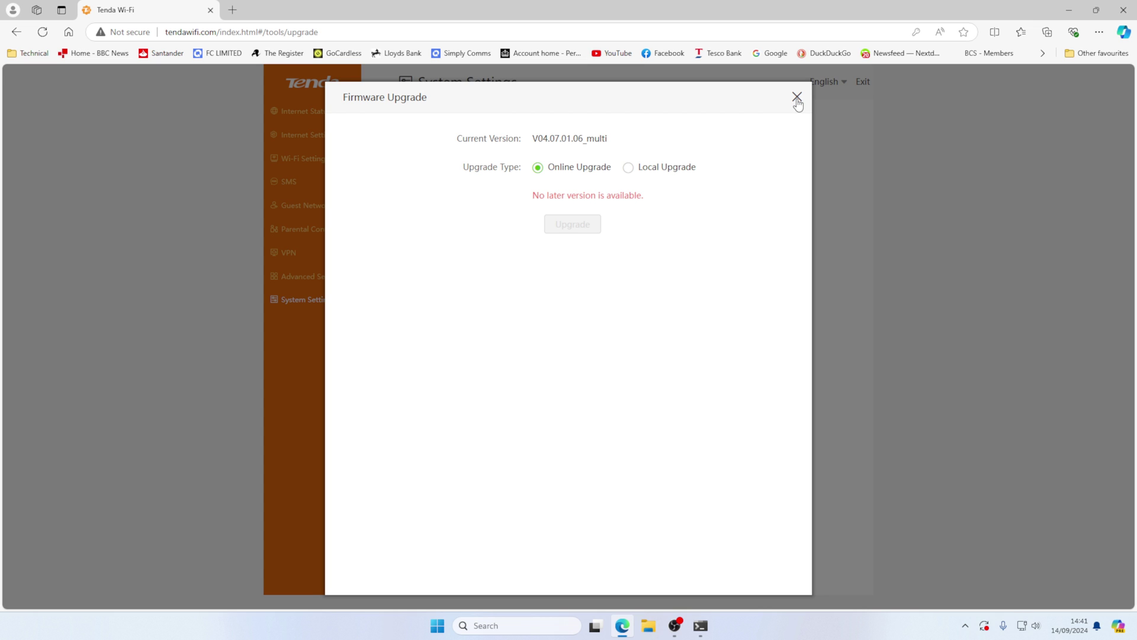
{"action": "left_click", "coordinate": [798, 98]}
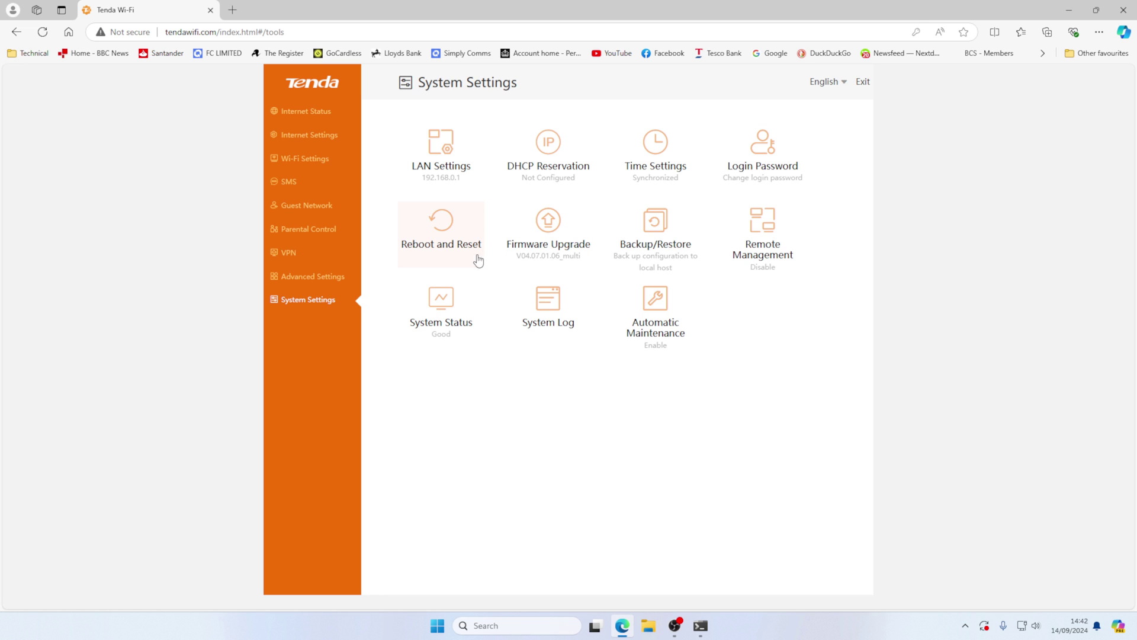
- In Internet Settings, check the Mobile Data Options list, leaving it on 4G Preferred
{"action": "left_click", "coordinate": [293, 112]}
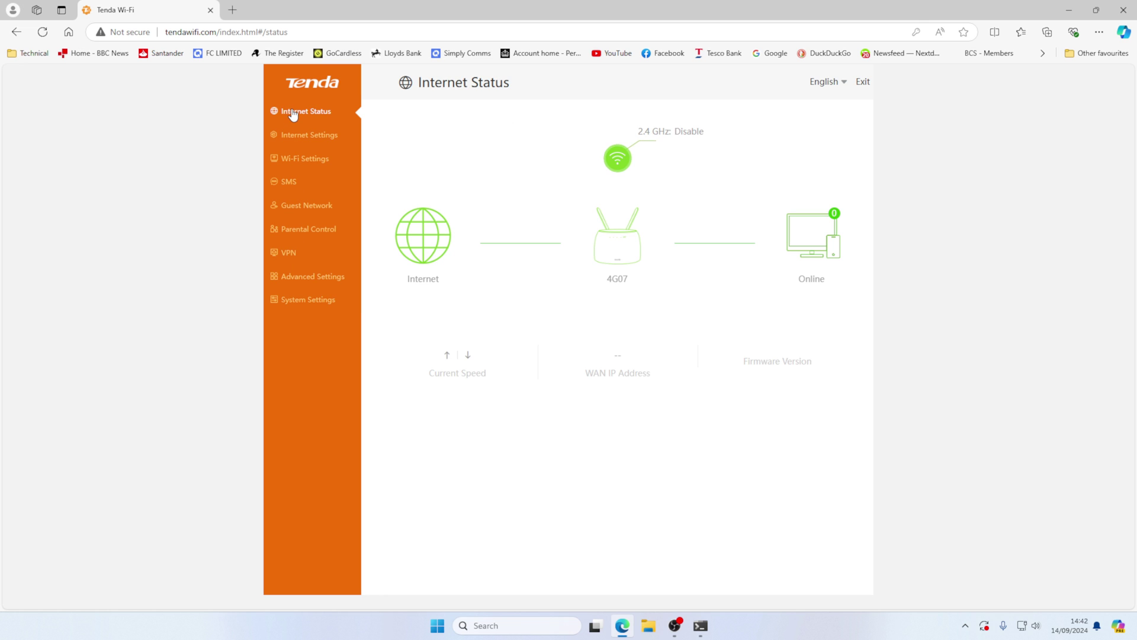
{"action": "left_click", "coordinate": [301, 142]}
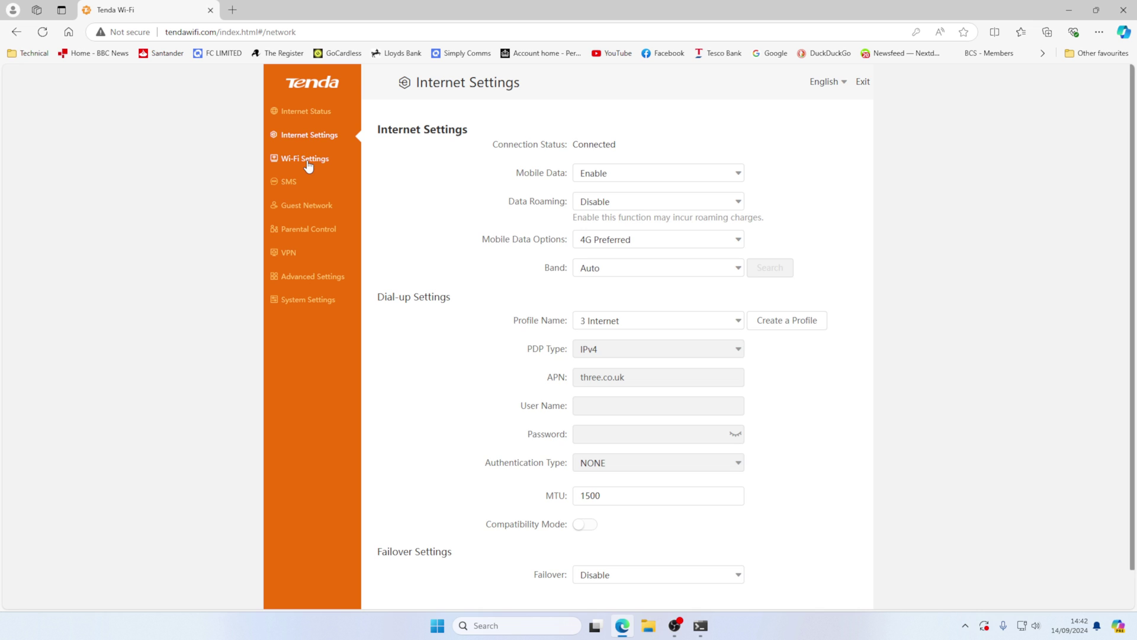
{"action": "scroll", "coordinate": [517, 159], "scroll_direction": "down", "scroll_amount": 1}
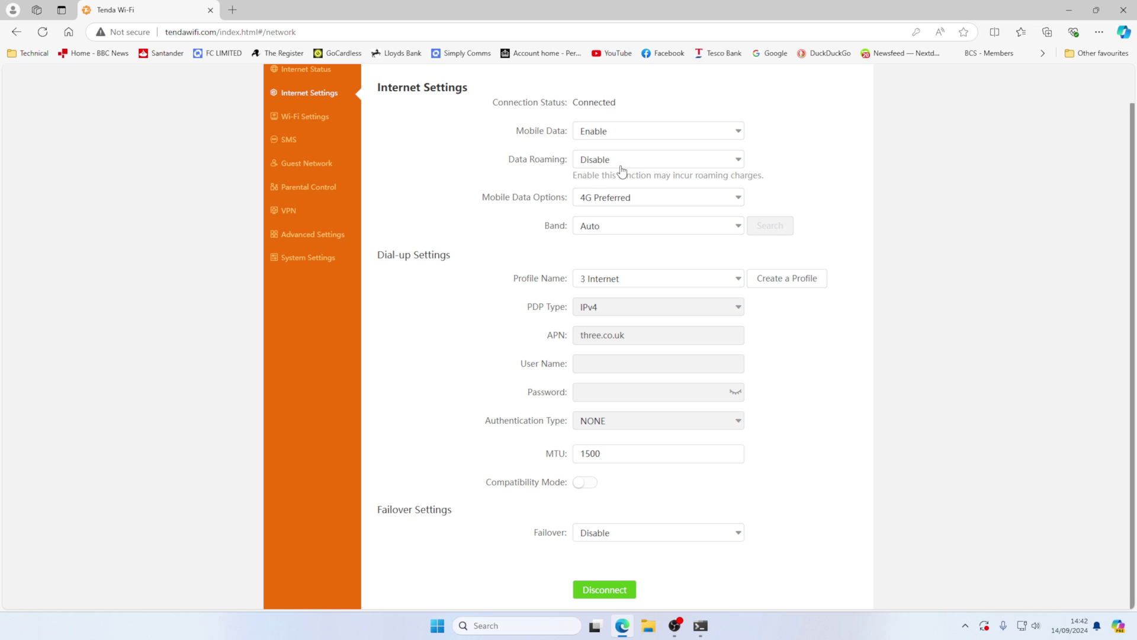
{"action": "left_click", "coordinate": [635, 203]}
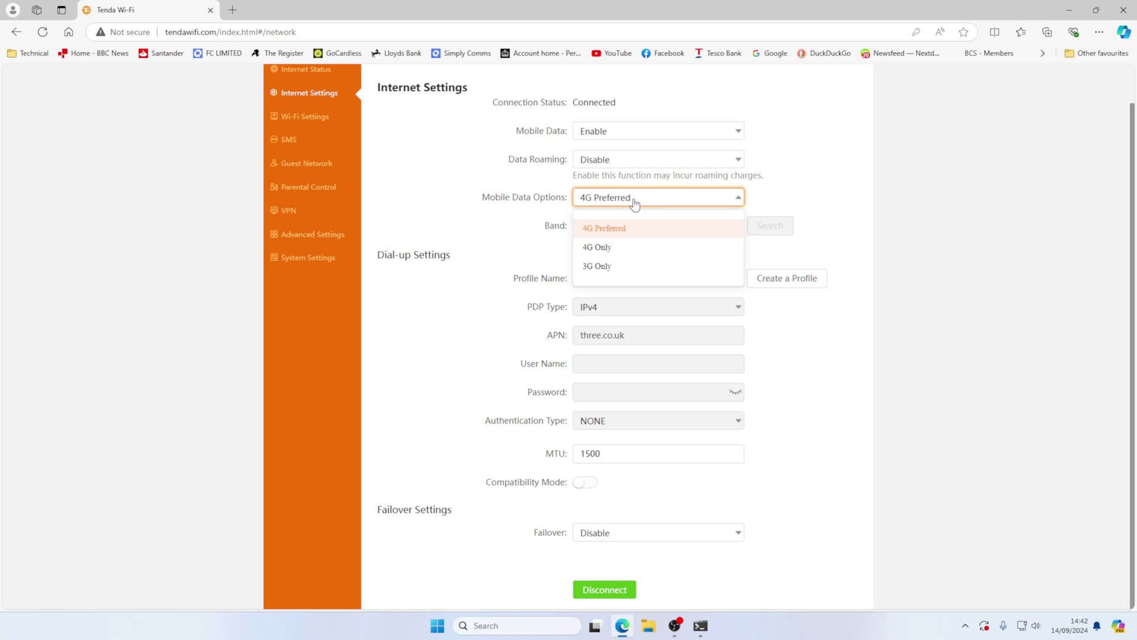
{"action": "left_click", "coordinate": [627, 236]}
- Switch Band to Manual and back to Auto, then check the profile stays 3 Internet
{"action": "left_click", "coordinate": [638, 233]}
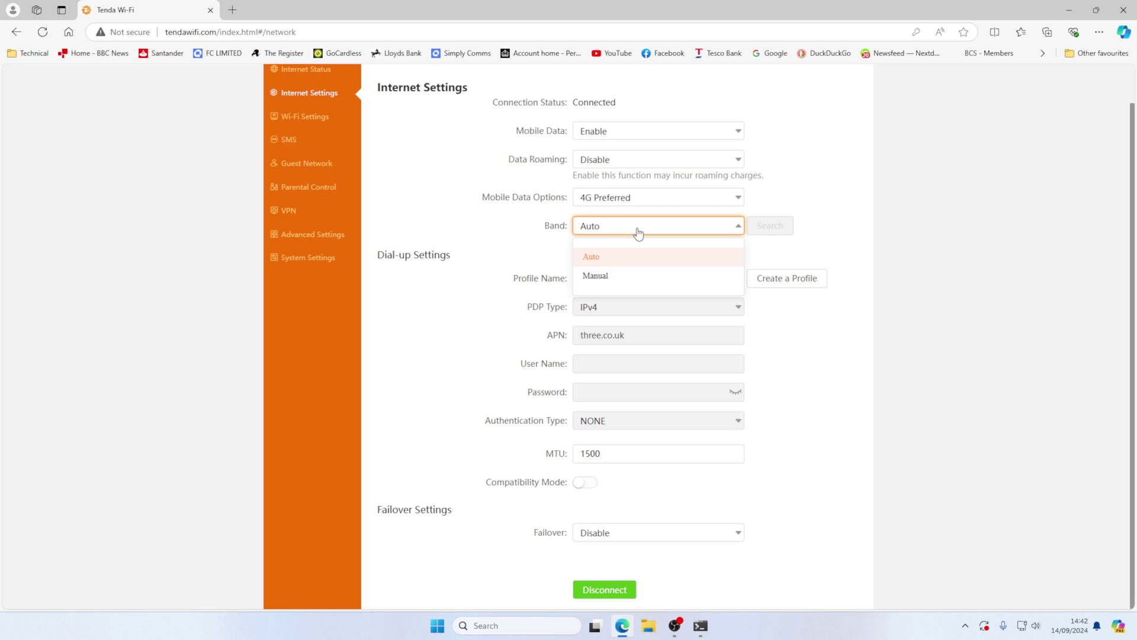
{"action": "left_click", "coordinate": [638, 233]}
{"action": "left_click", "coordinate": [638, 232]}
{"action": "left_click", "coordinate": [630, 276]}
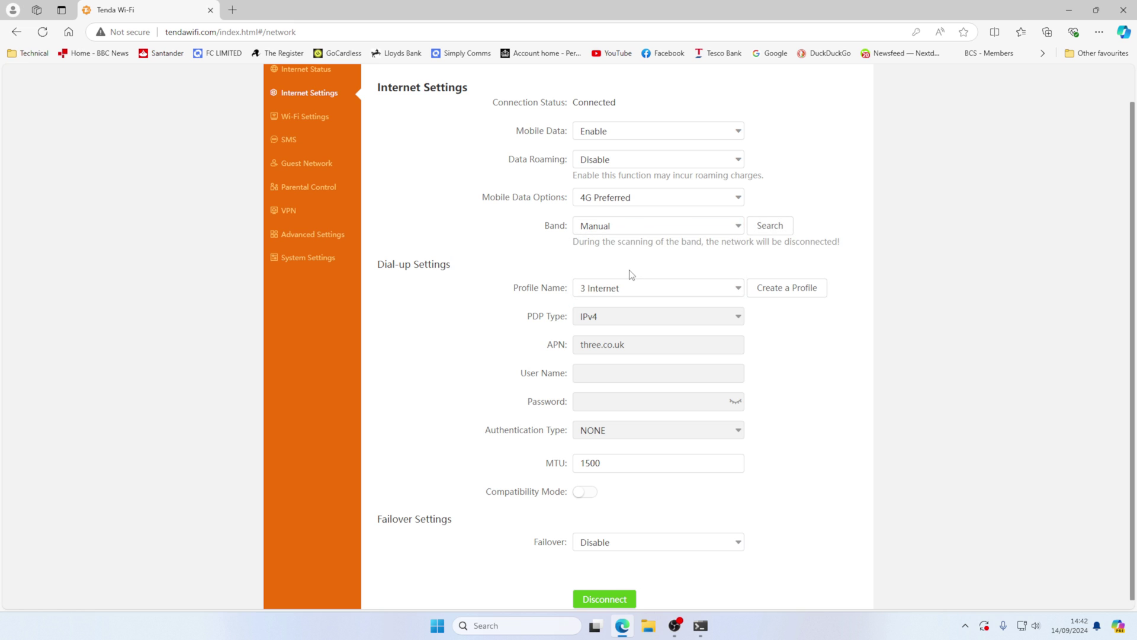
{"action": "left_click", "coordinate": [711, 228]}
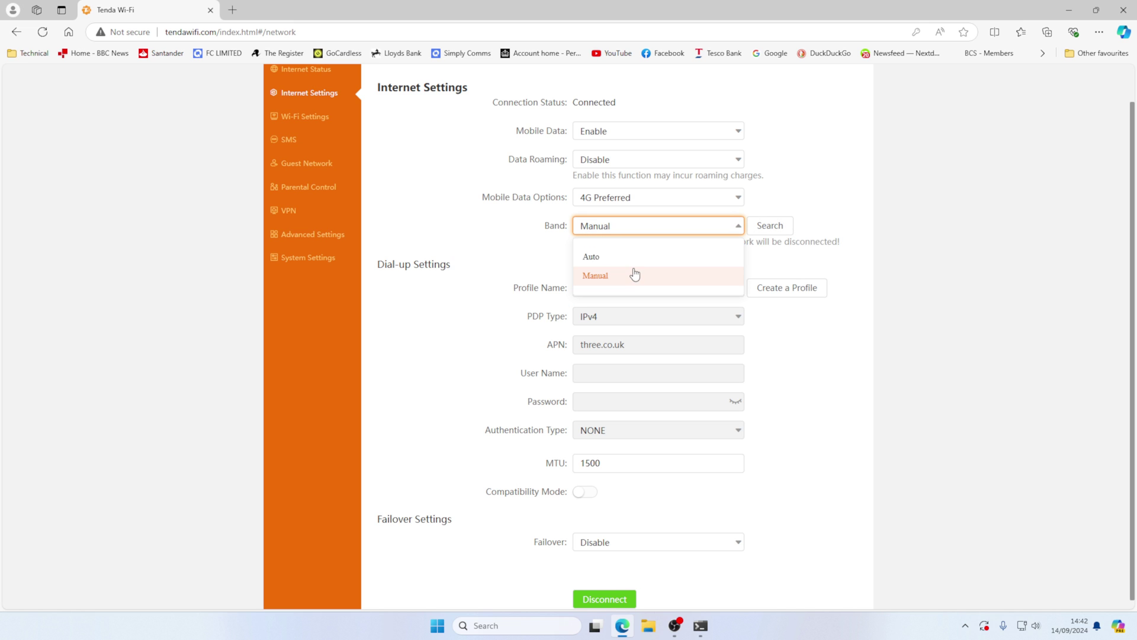
{"action": "left_click", "coordinate": [635, 275]}
{"action": "left_click", "coordinate": [623, 230]}
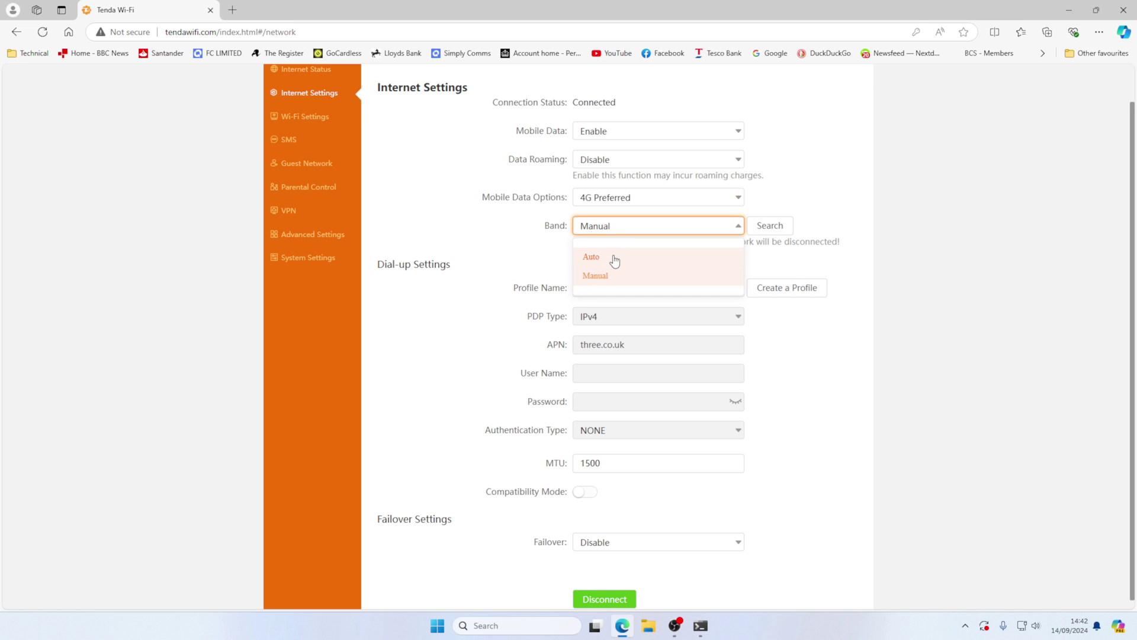
{"action": "left_click", "coordinate": [612, 255]}
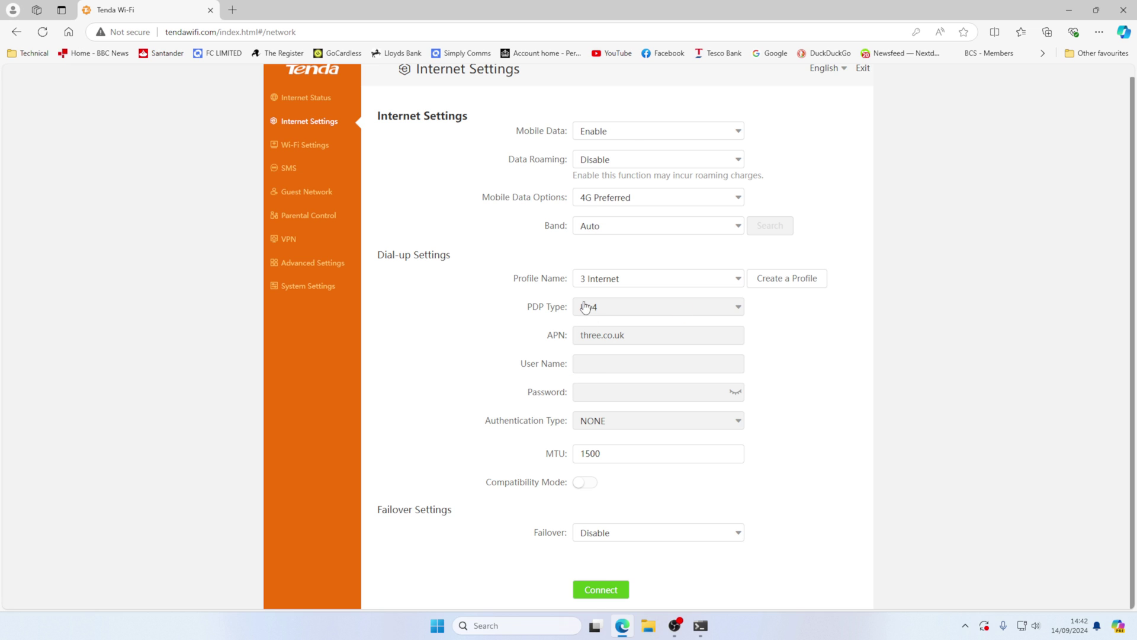
{"action": "left_click", "coordinate": [646, 283]}
{"action": "left_click", "coordinate": [646, 283]}
- Under Advanced Settings, open and close the Mobile Data and Bandwidth Control dialogs unchanged
{"action": "left_click", "coordinate": [312, 263]}
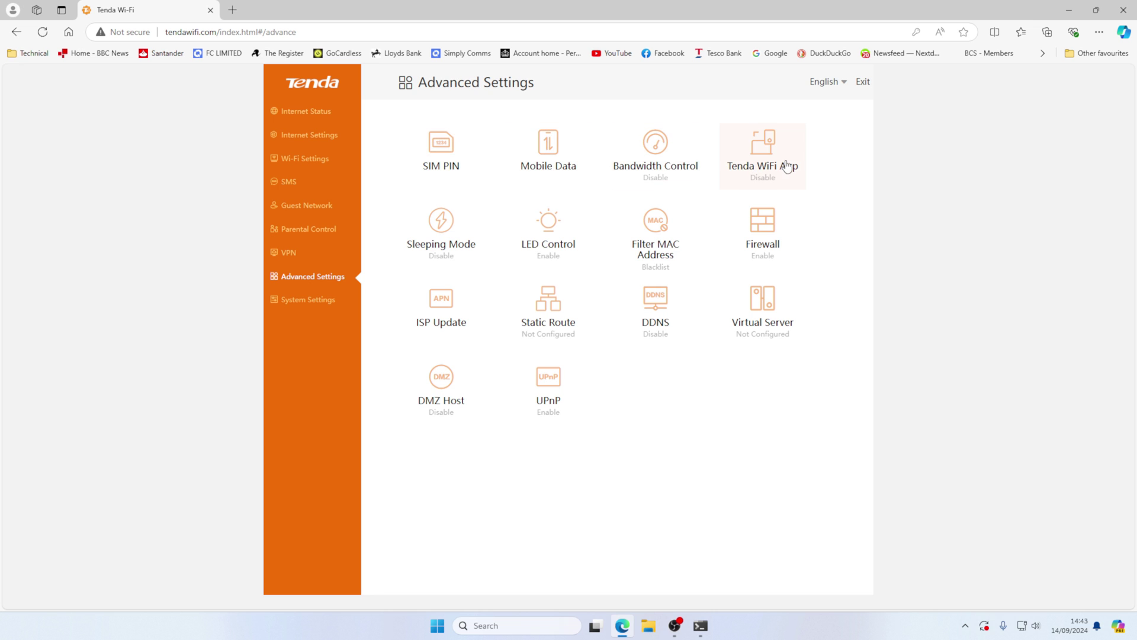
{"action": "left_click", "coordinate": [541, 149]}
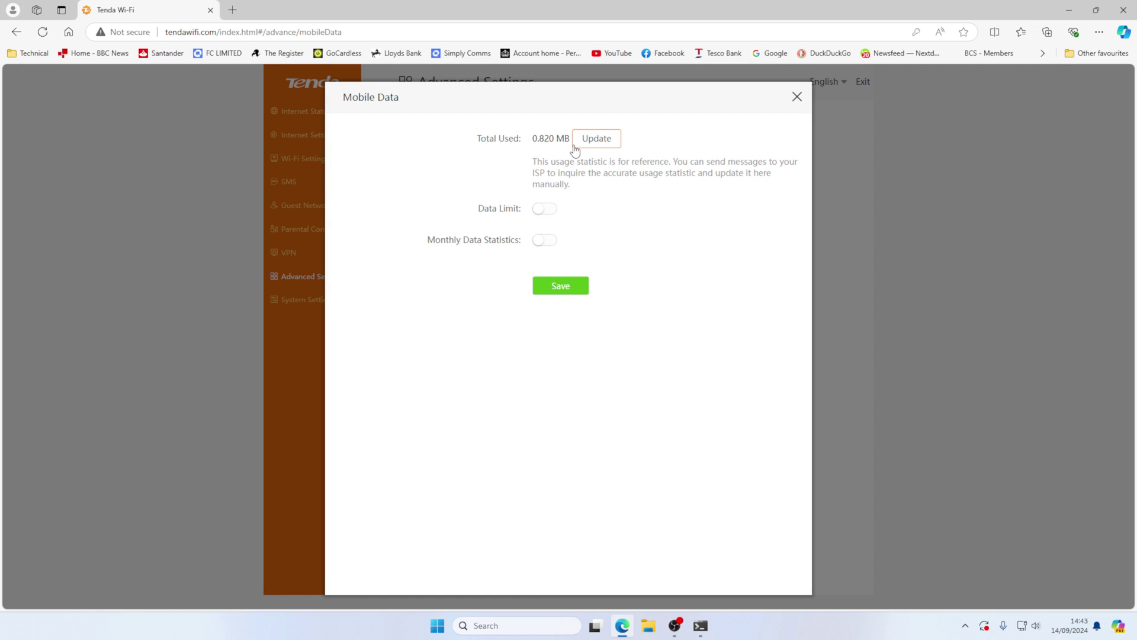
{"action": "left_click", "coordinate": [796, 97]}
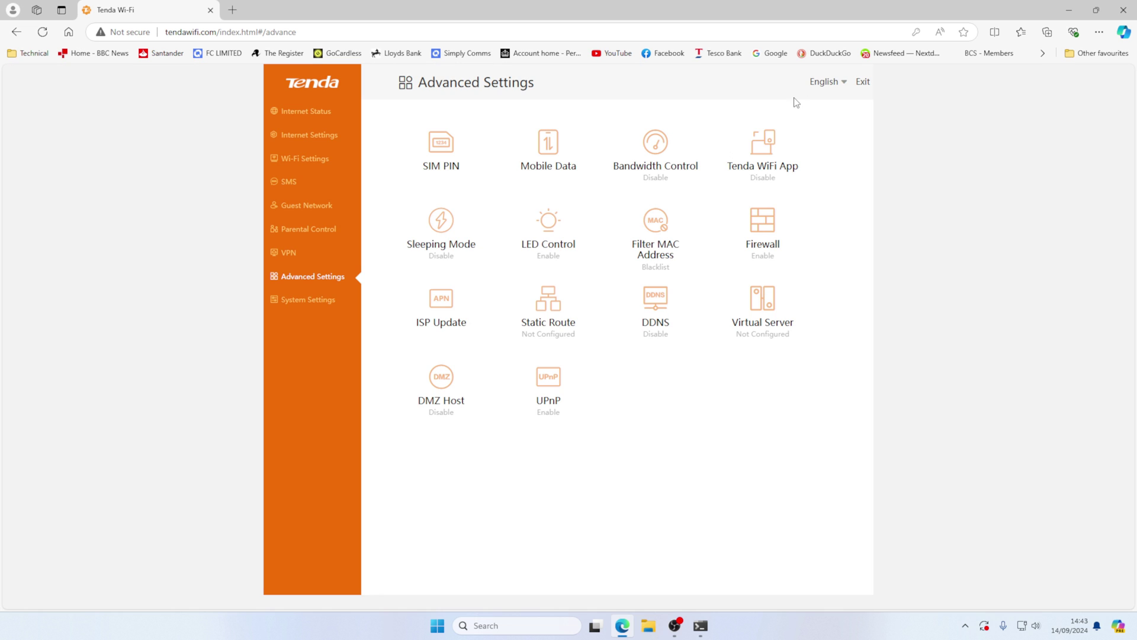
{"action": "left_click", "coordinate": [678, 168]}
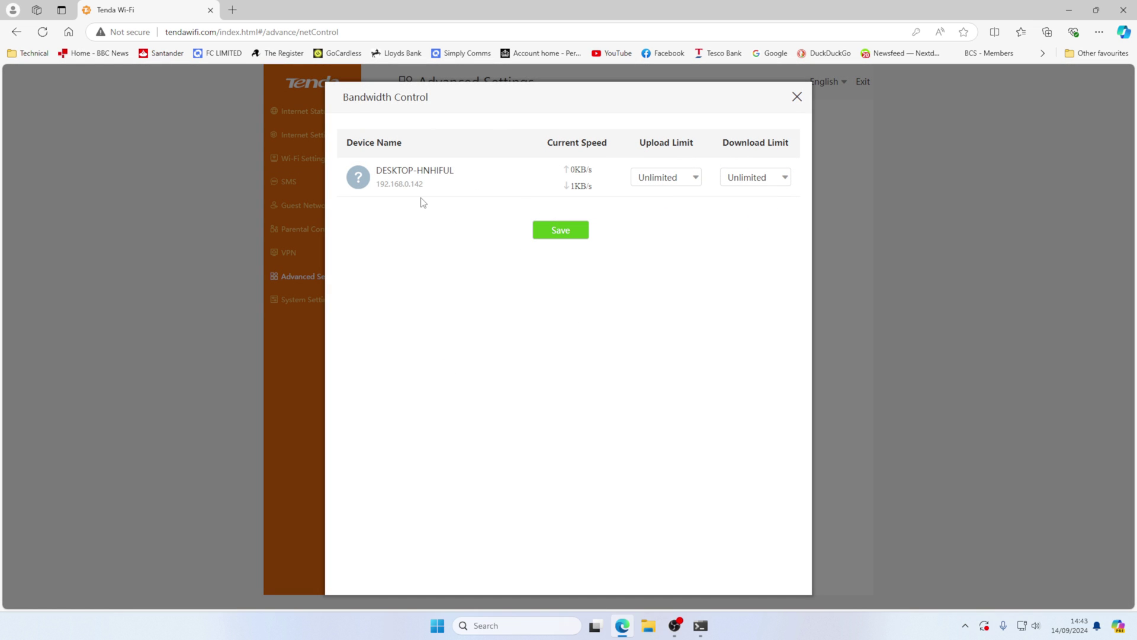
{"action": "left_click", "coordinate": [798, 97]}
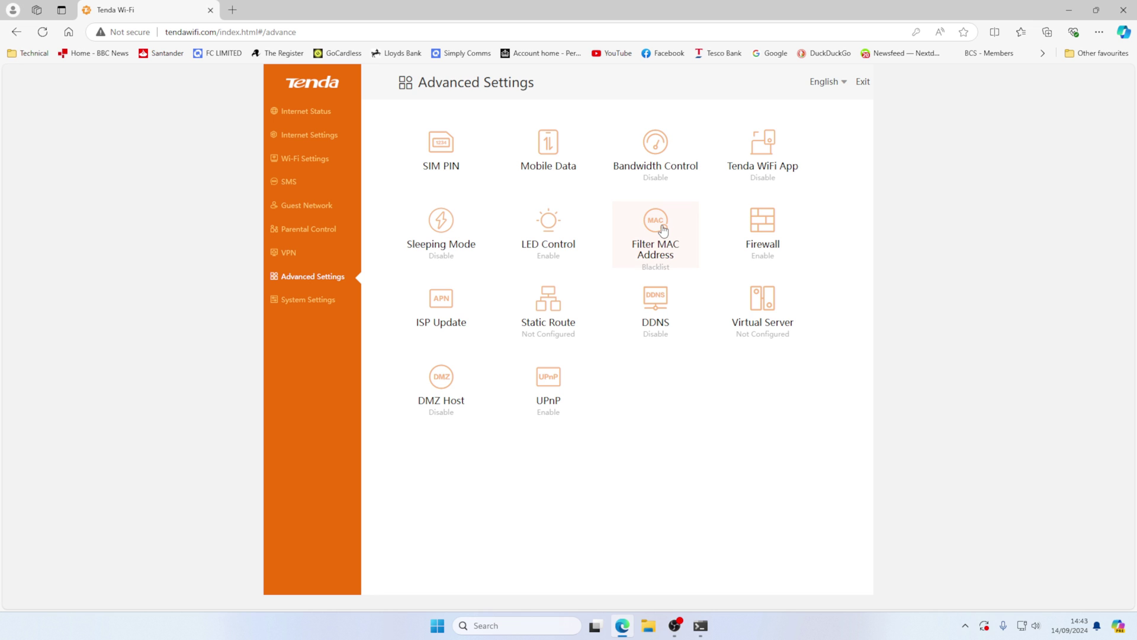
- Review the Firewall dialog and the ISP Update dialog (current version V04.10.00.01) without changes
{"action": "left_click", "coordinate": [758, 222]}
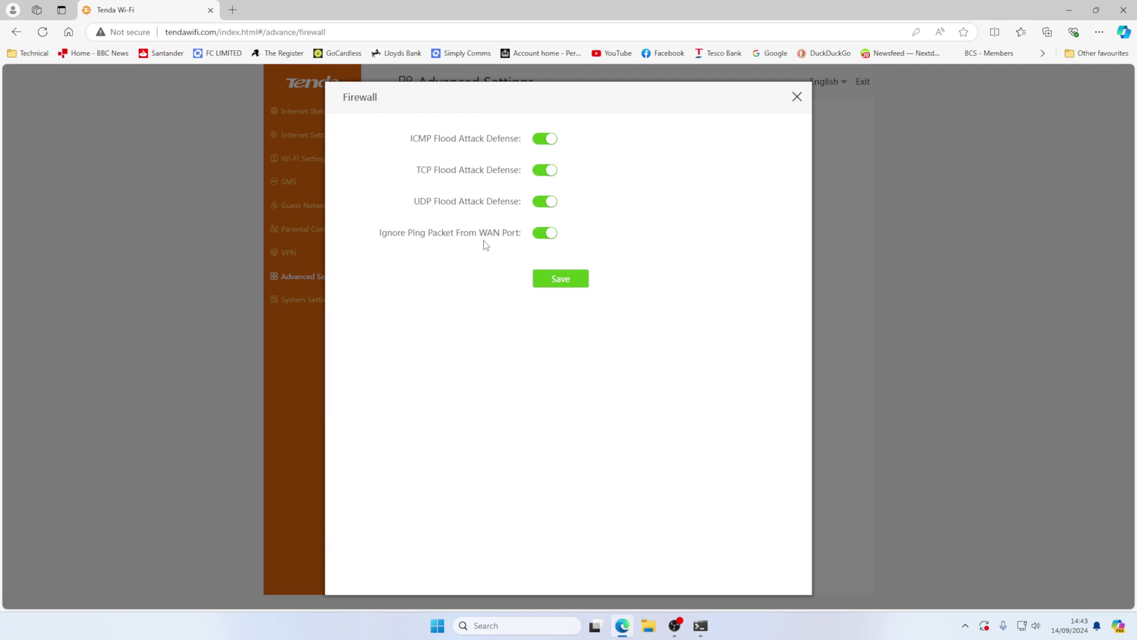
{"action": "left_click", "coordinate": [796, 97]}
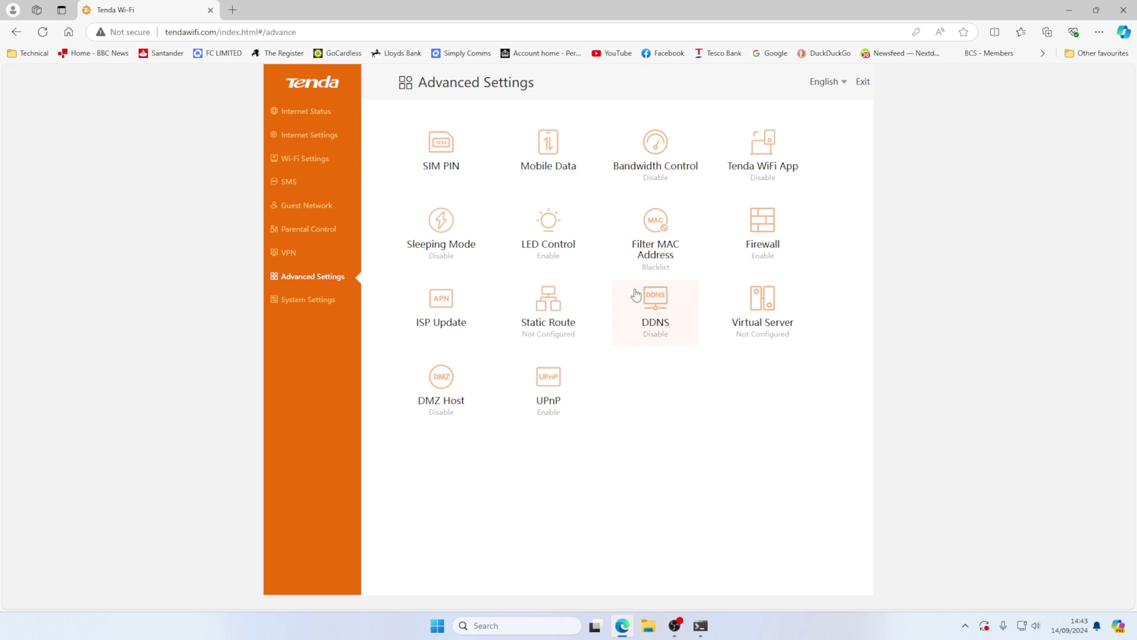
{"action": "left_click", "coordinate": [462, 312]}
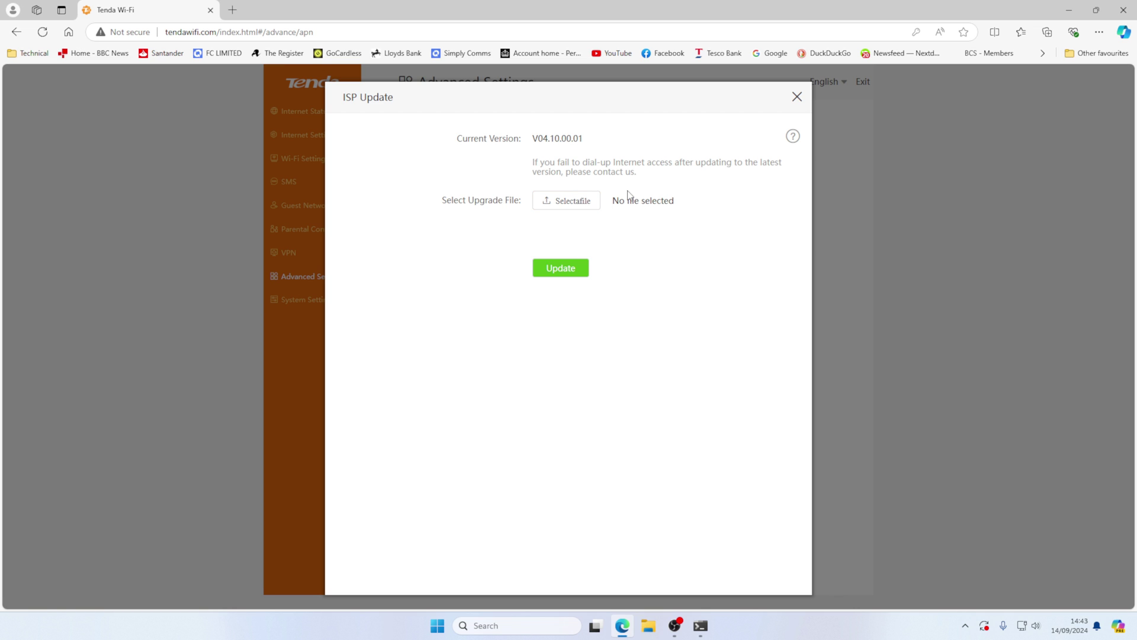
{"action": "left_click", "coordinate": [797, 96]}
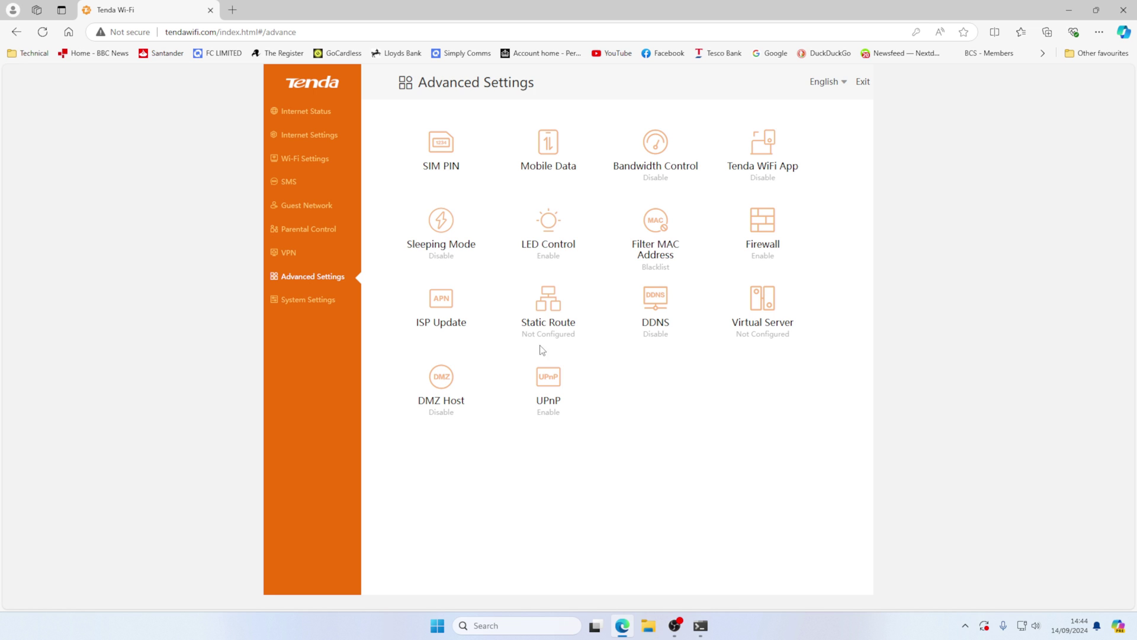
- Inspect LAN Settings, toggling custom DNS on and back off without saving, then view the 42-entry System Log
{"action": "left_click", "coordinate": [304, 301]}
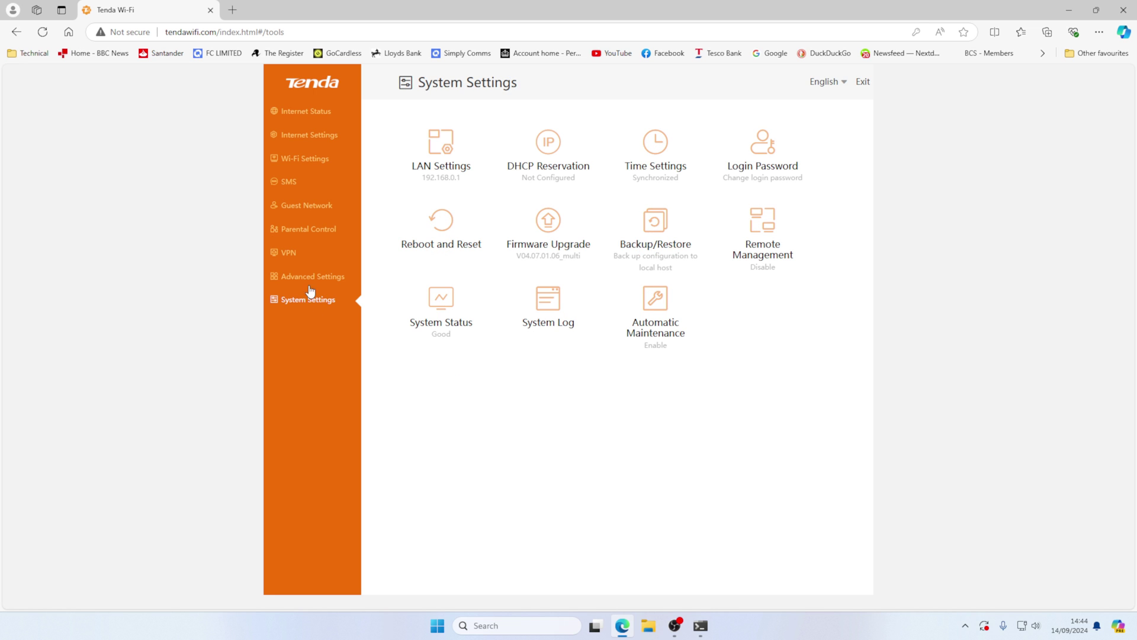
{"action": "left_click", "coordinate": [446, 149]}
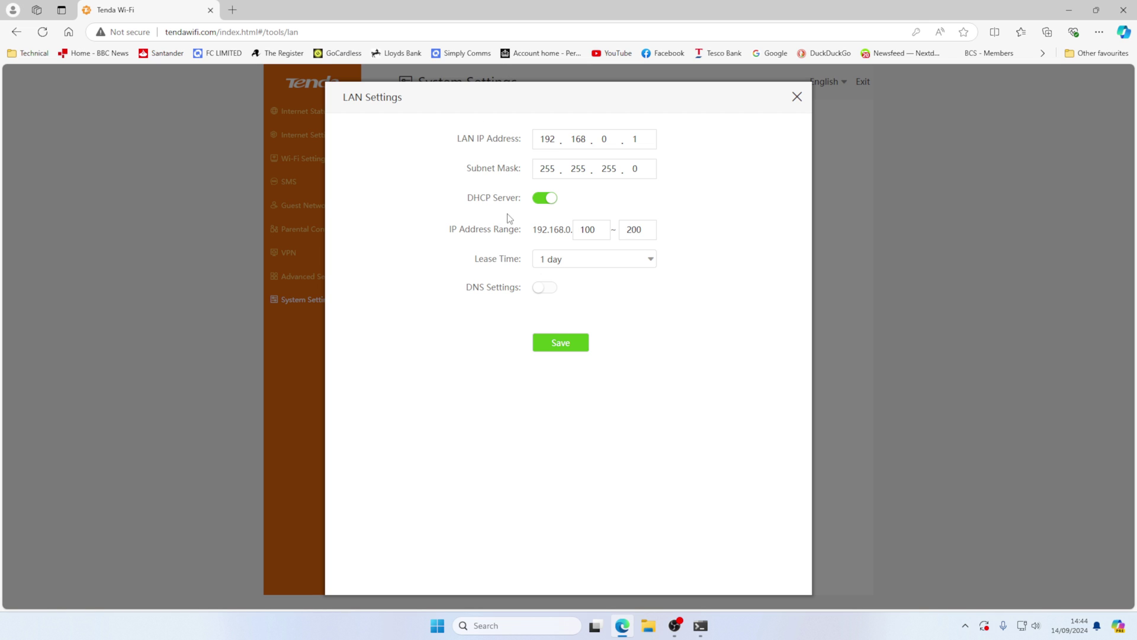
{"action": "left_click", "coordinate": [546, 289]}
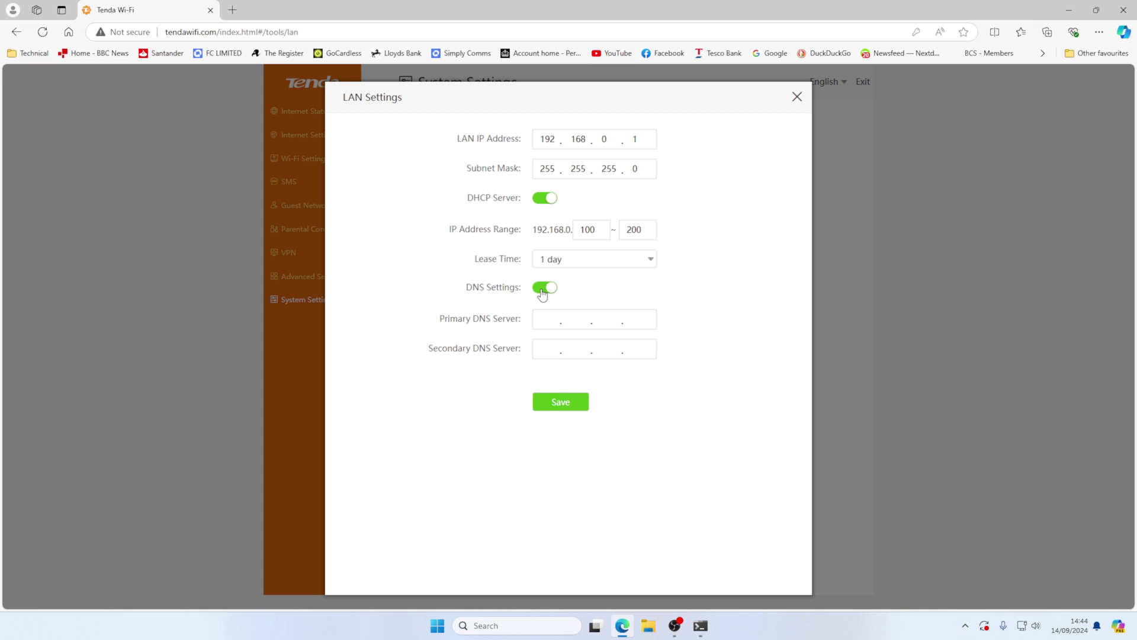
{"action": "left_click", "coordinate": [542, 291]}
{"action": "left_click", "coordinate": [798, 102]}
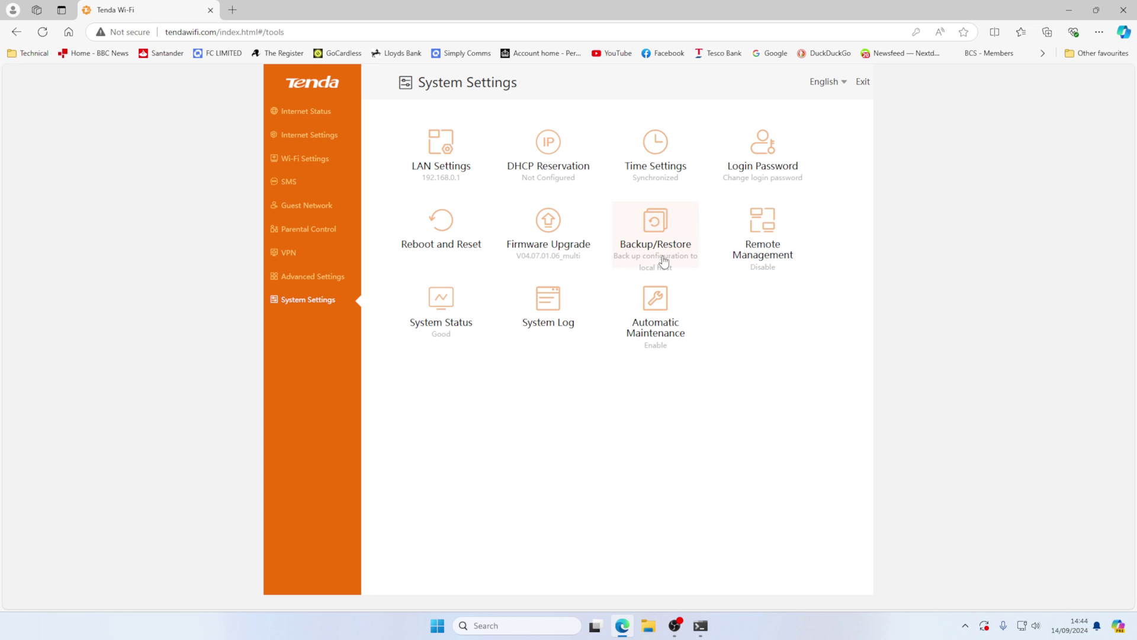
{"action": "left_click", "coordinate": [544, 305]}
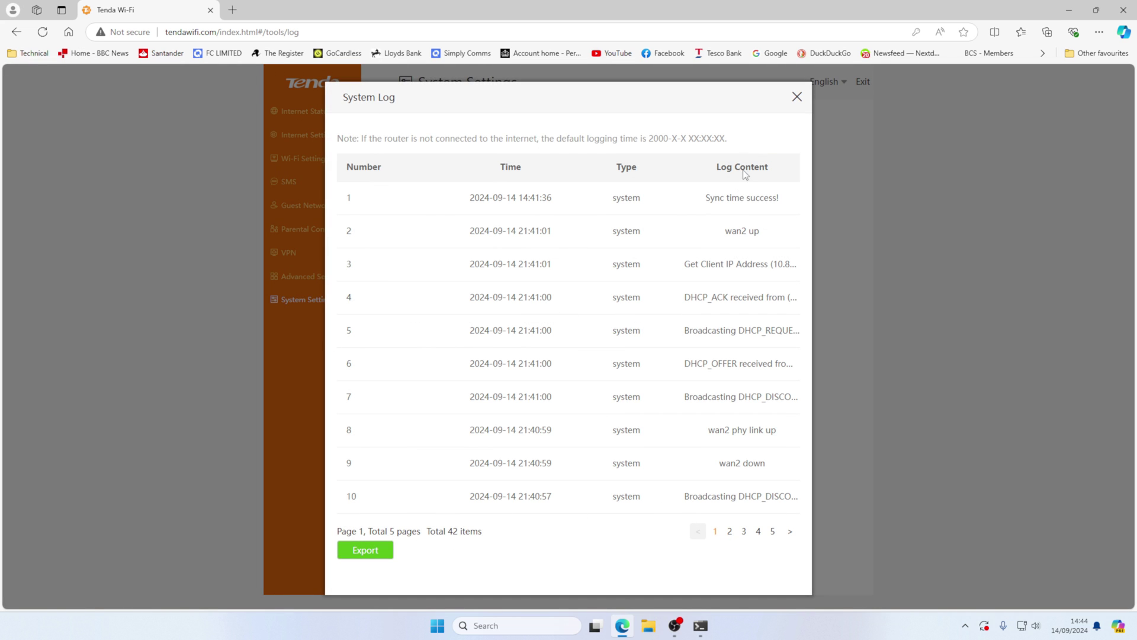
{"action": "left_click", "coordinate": [796, 99]}
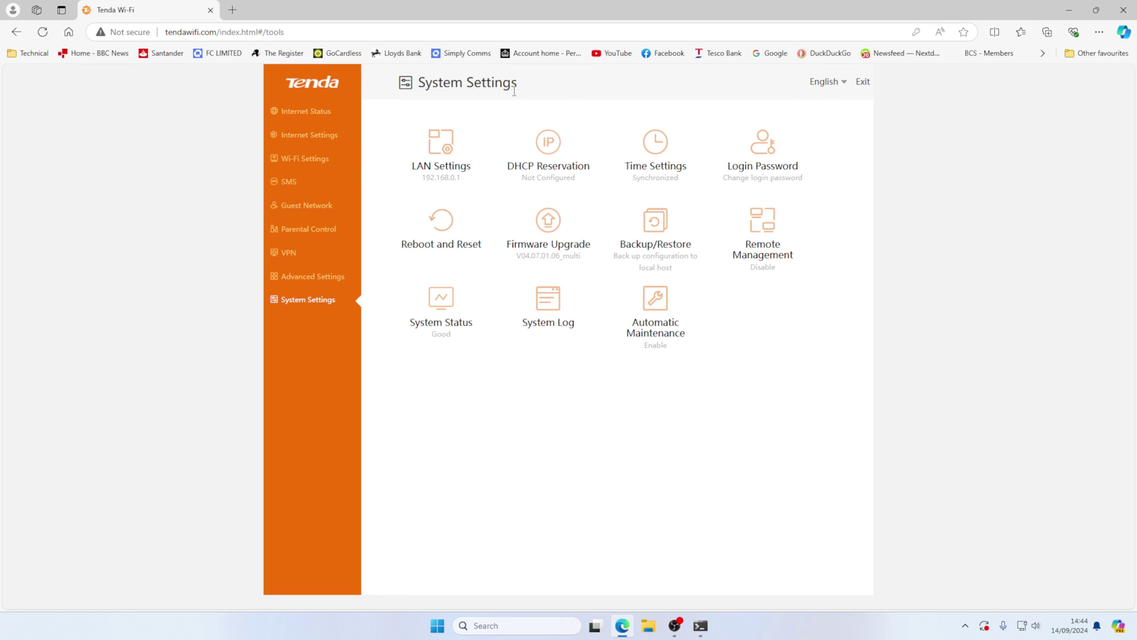
- Exit the router admin session to return to the login page
{"action": "left_click", "coordinate": [863, 82]}
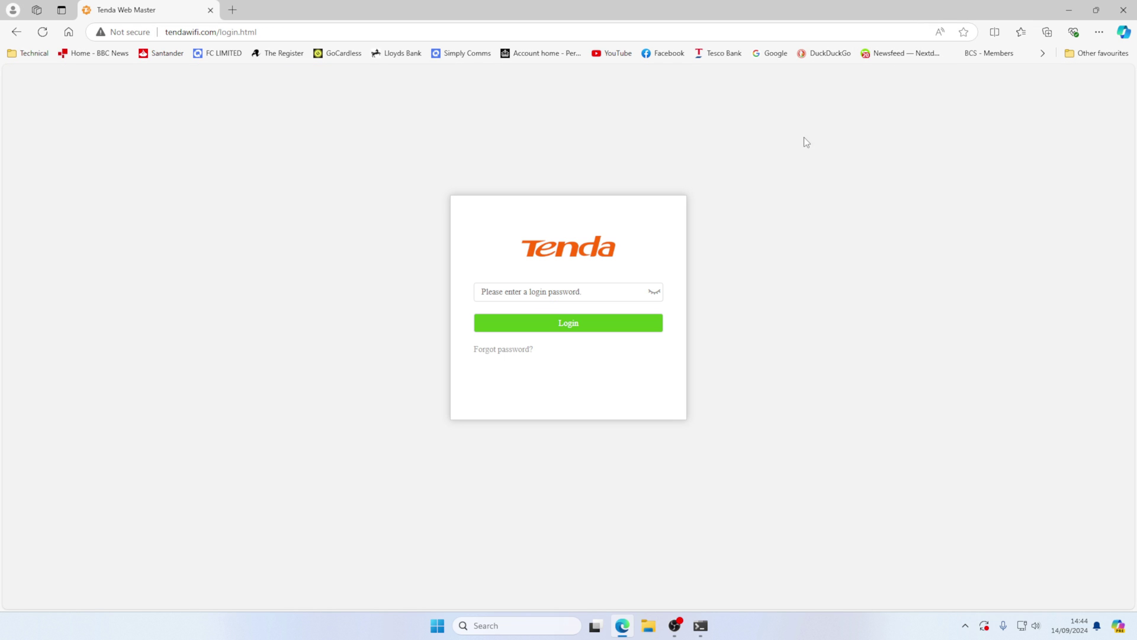